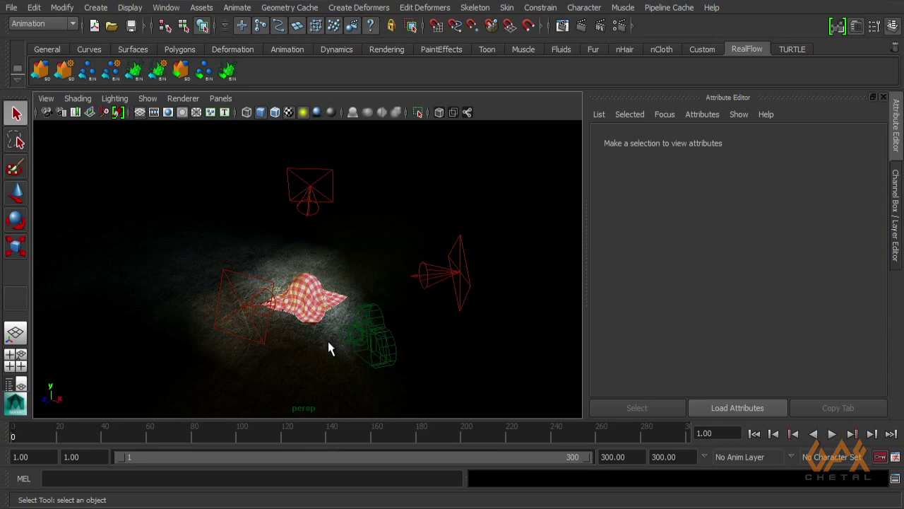
Set the left spotlight, Light1, to shine red
{"action": "mouse_move", "coordinate": [269, 251]}
{"action": "left_mouse_down", "text": "alt"}
{"action": "mouse_move", "coordinate": [262, 309]}
{"action": "mouse_move", "coordinate": [319, 308]}
{"action": "left_mouse_up", "text": "alt"}
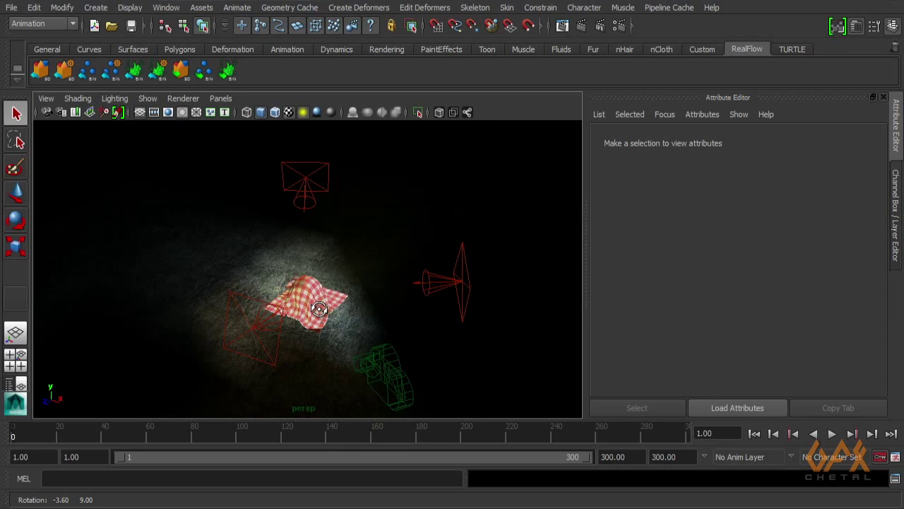
{"action": "mouse_move", "coordinate": [319, 309]}
{"action": "left_mouse_down", "text": "alt"}
{"action": "mouse_move", "coordinate": [308, 297]}
{"action": "mouse_move", "coordinate": [283, 307]}
{"action": "mouse_move", "coordinate": [361, 299]}
{"action": "left_mouse_up", "text": "alt"}
{"action": "scroll", "coordinate": [320, 307], "scroll_direction": "up", "scroll_amount": 5}
{"action": "scroll", "coordinate": [325, 256], "scroll_direction": "up", "scroll_amount": 3}
{"action": "scroll", "coordinate": [325, 256], "scroll_direction": "down", "scroll_amount": 3}
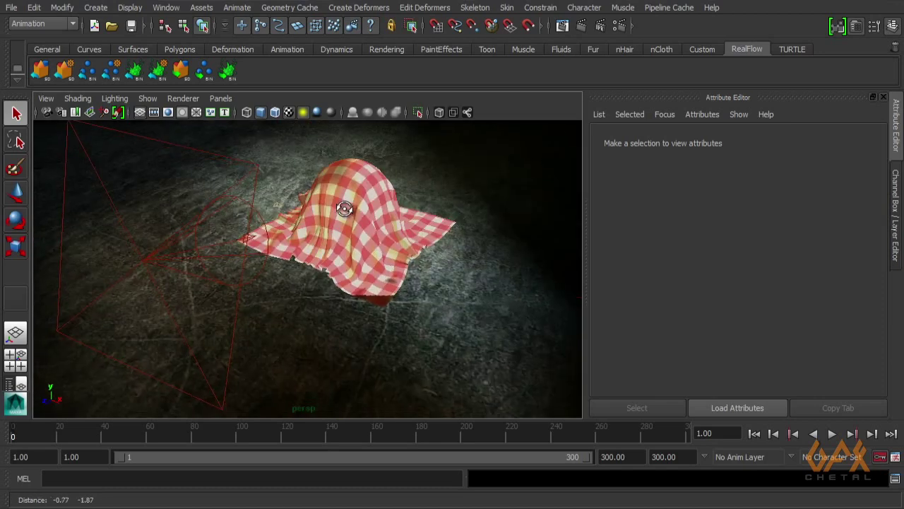
{"action": "scroll", "coordinate": [344, 216], "scroll_direction": "down", "scroll_amount": 2}
{"action": "mouse_move", "coordinate": [333, 246]}
{"action": "left_mouse_down", "text": "alt"}
{"action": "mouse_move", "coordinate": [298, 252]}
{"action": "mouse_move", "coordinate": [344, 267]}
{"action": "left_mouse_up", "text": "alt"}
{"action": "scroll", "coordinate": [309, 275], "scroll_direction": "up", "scroll_amount": 2}
{"action": "scroll", "coordinate": [309, 275], "scroll_direction": "down", "scroll_amount": 3}
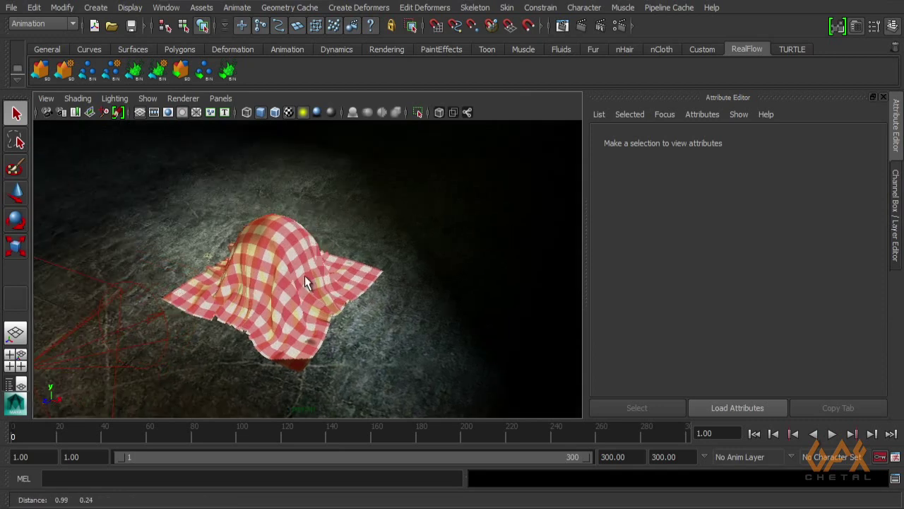
{"action": "scroll", "coordinate": [299, 274], "scroll_direction": "down", "scroll_amount": 3}
{"action": "scroll", "coordinate": [343, 270], "scroll_direction": "down", "scroll_amount": 2}
{"action": "mouse_move", "coordinate": [343, 270]}
{"action": "left_mouse_down", "text": "alt"}
{"action": "mouse_move", "coordinate": [353, 268]}
{"action": "mouse_move", "coordinate": [347, 297]}
{"action": "mouse_move", "coordinate": [317, 296]}
{"action": "left_mouse_up", "text": "alt"}
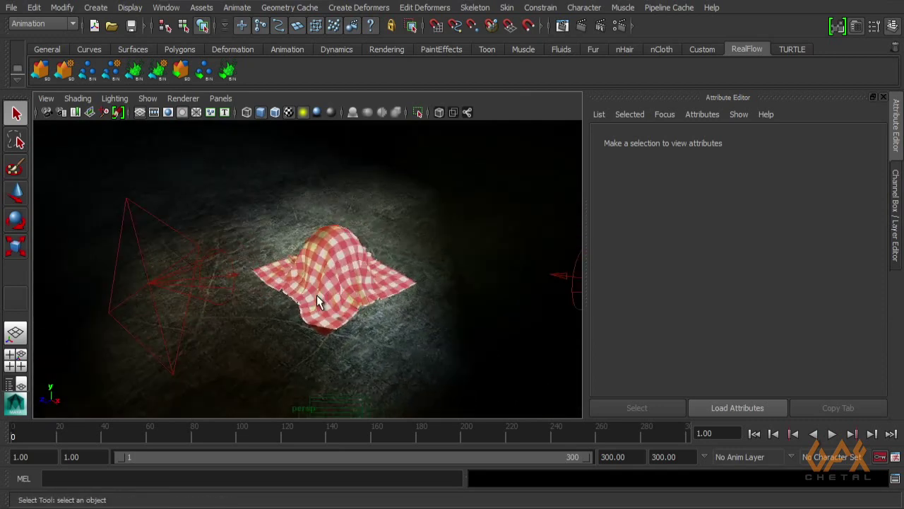
{"action": "scroll", "coordinate": [267, 299], "scroll_direction": "up", "scroll_amount": 2}
{"action": "scroll", "coordinate": [268, 301], "scroll_direction": "up", "scroll_amount": 1}
{"action": "scroll", "coordinate": [268, 298], "scroll_direction": "down", "scroll_amount": 2}
{"action": "middle_click_drag", "start_coordinate": [269, 298], "coordinate": [294, 290], "text": "alt"}
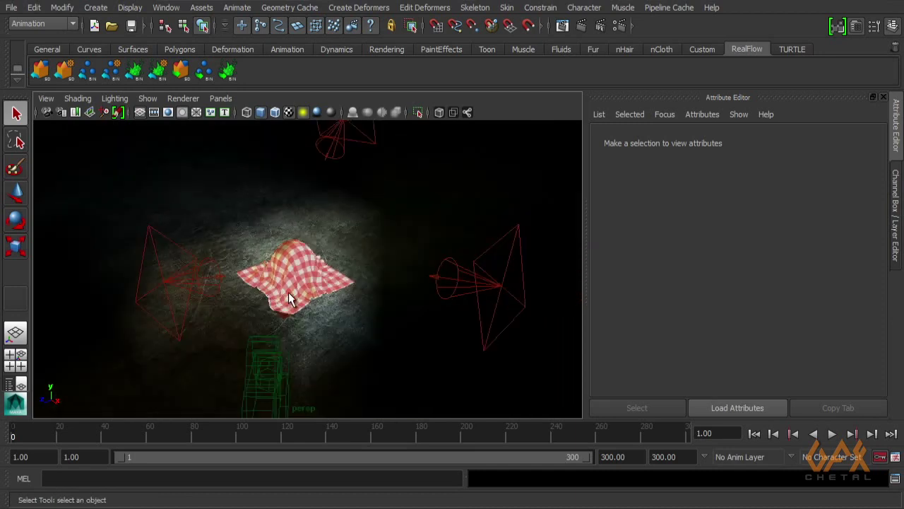
{"action": "scroll", "coordinate": [294, 305], "scroll_direction": "up", "scroll_amount": 1}
{"action": "left_click", "coordinate": [195, 290]}
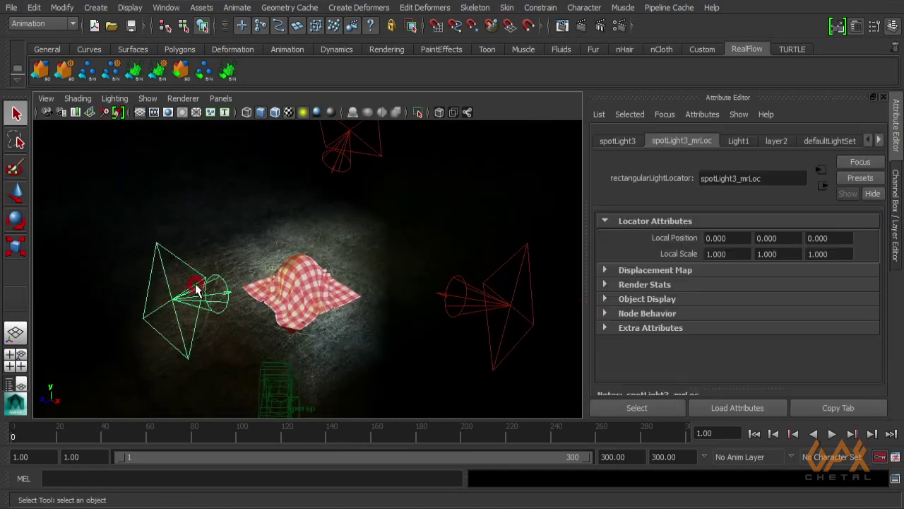
{"action": "left_click", "coordinate": [742, 142]}
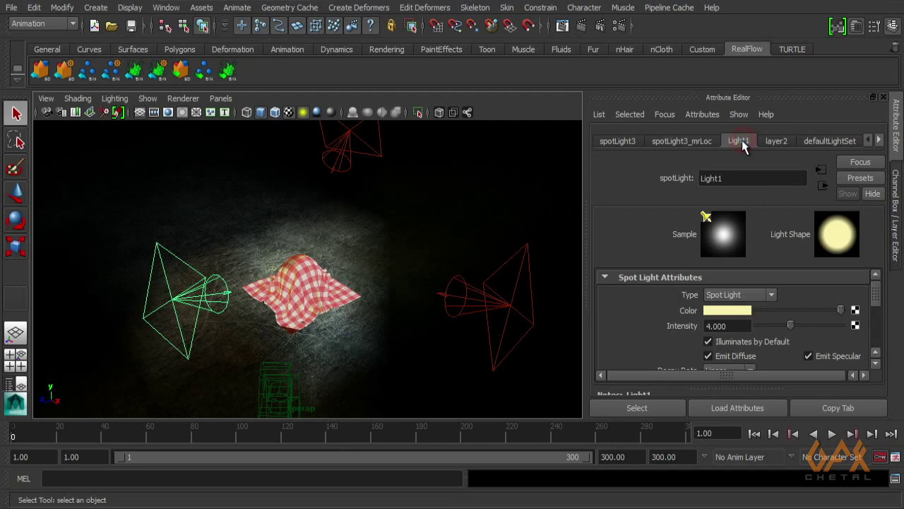
{"action": "left_click_drag", "start_coordinate": [177, 313], "coordinate": [193, 317], "text": "alt"}
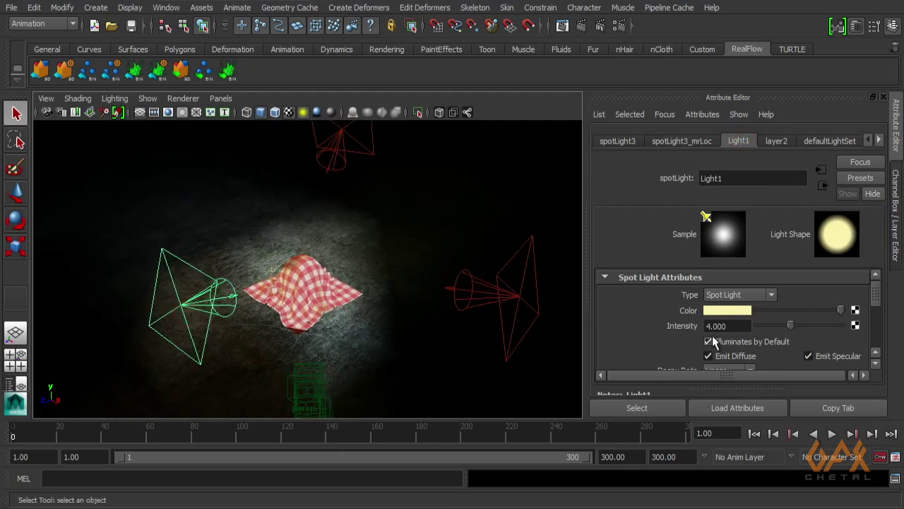
{"action": "left_click", "coordinate": [719, 310]}
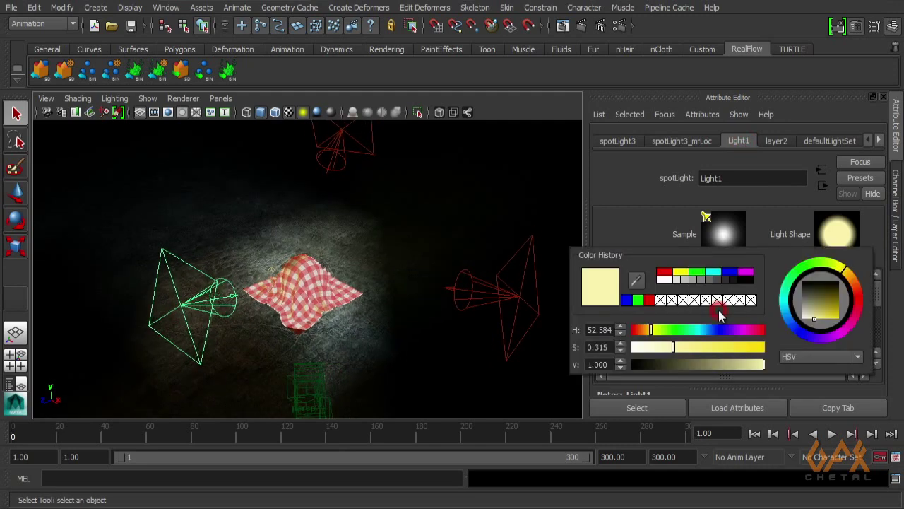
{"action": "left_click", "coordinate": [663, 274]}
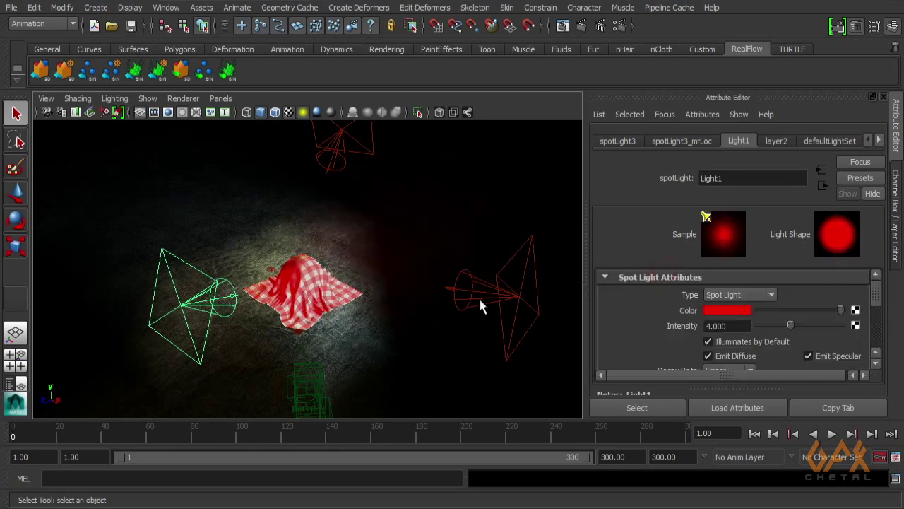
Colour Light2 green and the top spotlight, Light3, blue from the colour history swatches
{"action": "left_click", "coordinate": [513, 298]}
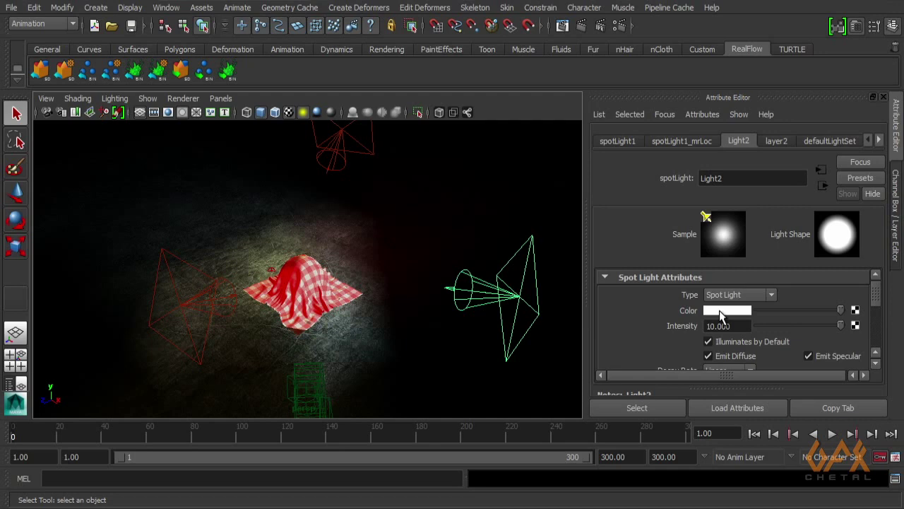
{"action": "left_click", "coordinate": [720, 313]}
{"action": "left_click", "coordinate": [699, 274]}
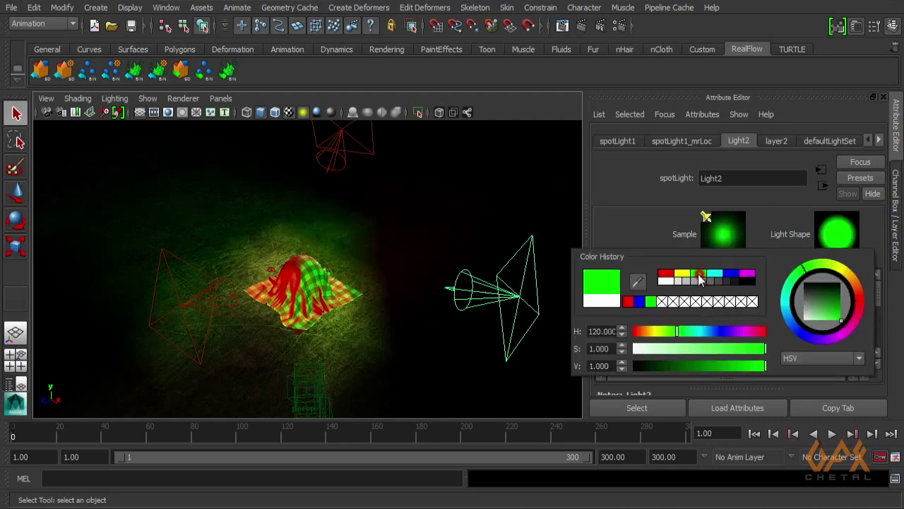
{"action": "left_click_drag", "start_coordinate": [294, 244], "coordinate": [240, 347], "text": "alt"}
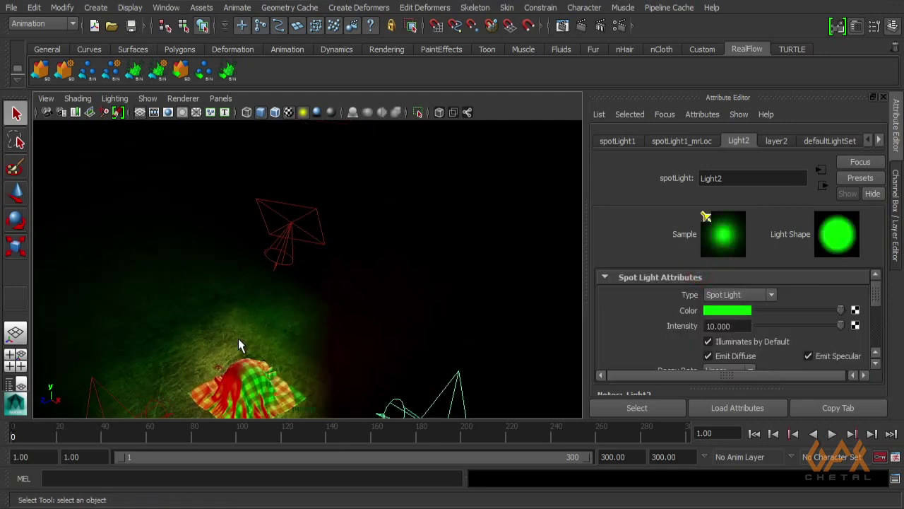
{"action": "left_click", "coordinate": [294, 232]}
{"action": "left_click", "coordinate": [724, 310]}
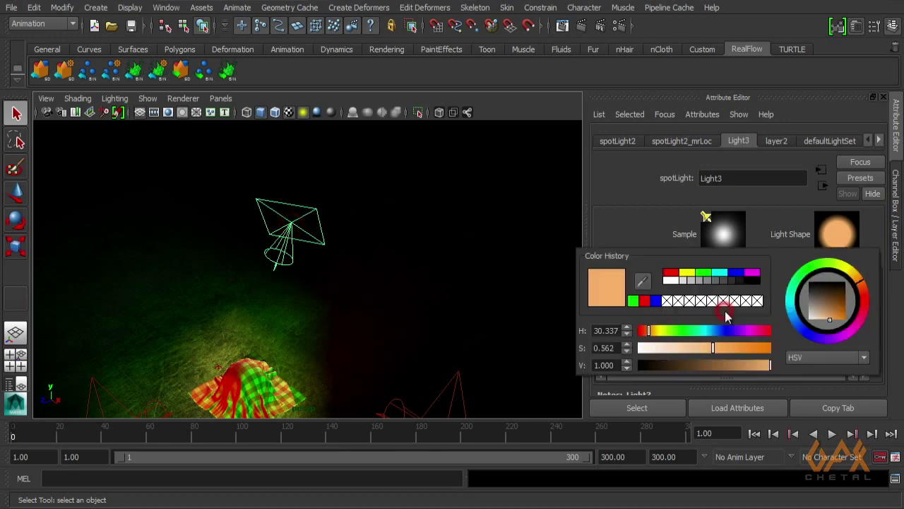
{"action": "left_click", "coordinate": [736, 274]}
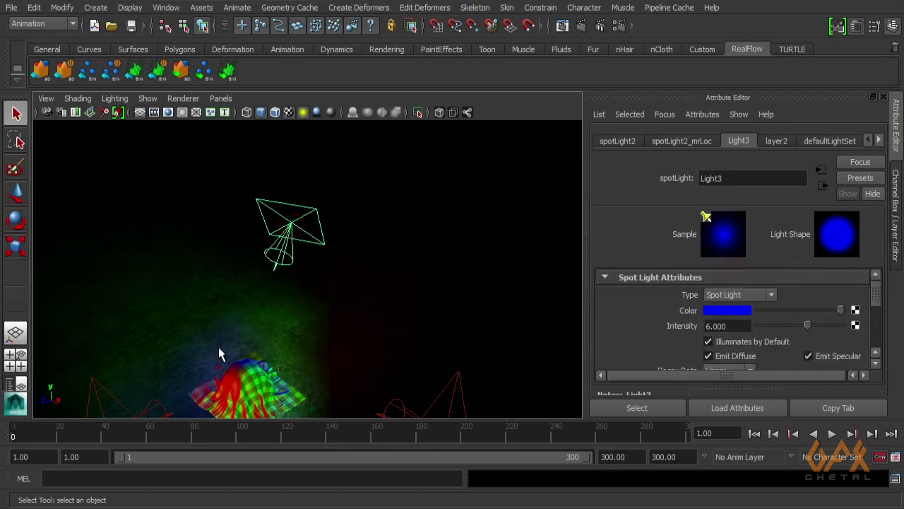
{"action": "mouse_move", "coordinate": [219, 353]}
{"action": "left_mouse_down", "text": "alt"}
{"action": "mouse_move", "coordinate": [248, 282]}
{"action": "mouse_move", "coordinate": [252, 347]}
{"action": "mouse_move", "coordinate": [282, 339]}
{"action": "mouse_move", "coordinate": [202, 359]}
{"action": "mouse_move", "coordinate": [155, 358]}
{"action": "mouse_move", "coordinate": [429, 347]}
{"action": "mouse_move", "coordinate": [165, 360]}
{"action": "mouse_move", "coordinate": [238, 357]}
{"action": "mouse_move", "coordinate": [206, 355]}
{"action": "left_mouse_up", "text": "alt"}
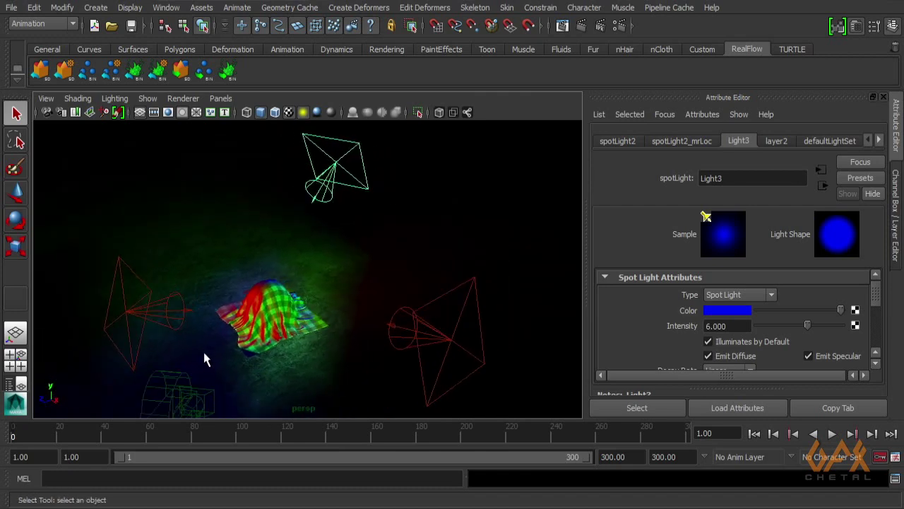
Create Diffuse Material Color and Direct Irradiance passes and associate them with the master layer
{"action": "left_click", "coordinate": [619, 26]}
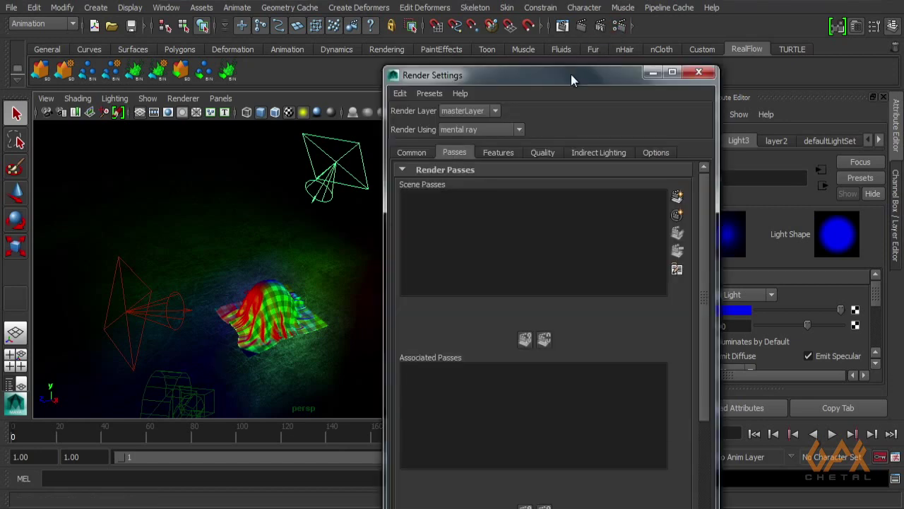
{"action": "left_click_drag", "start_coordinate": [557, 79], "coordinate": [500, 62]}
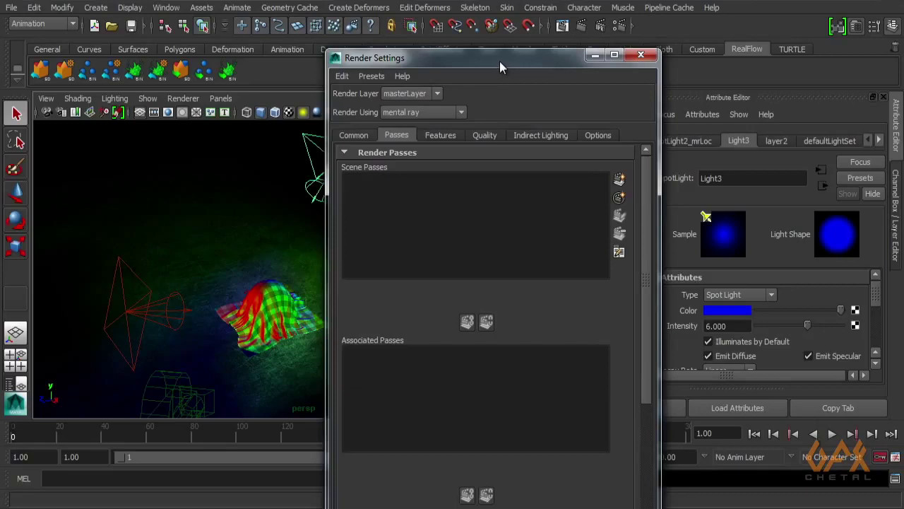
{"action": "left_click", "coordinate": [620, 183]}
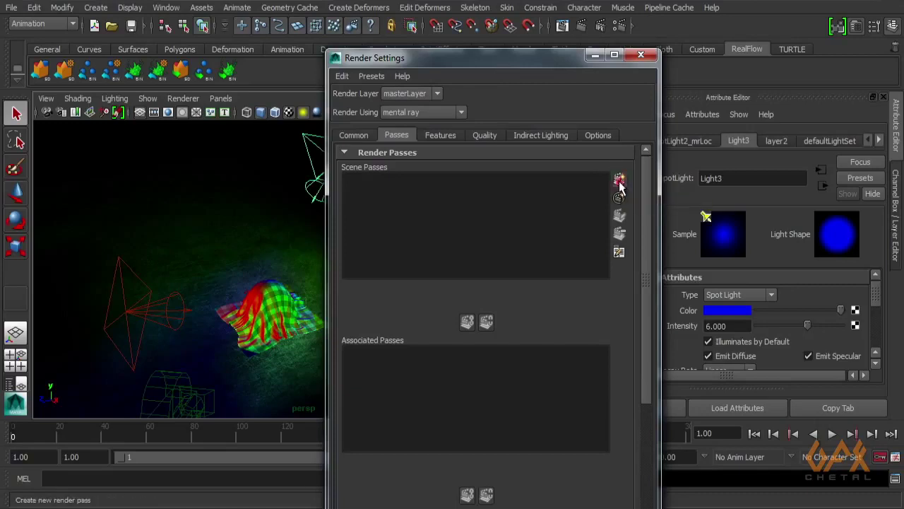
{"action": "scroll", "coordinate": [381, 241], "scroll_direction": "down", "scroll_amount": 1}
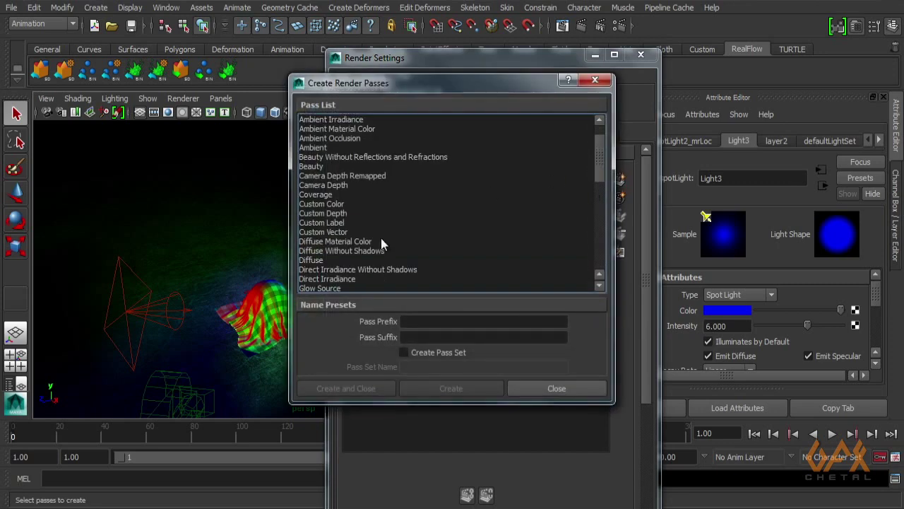
{"action": "left_click", "coordinate": [353, 242]}
{"action": "scroll", "coordinate": [351, 241], "scroll_direction": "down", "scroll_amount": 1}
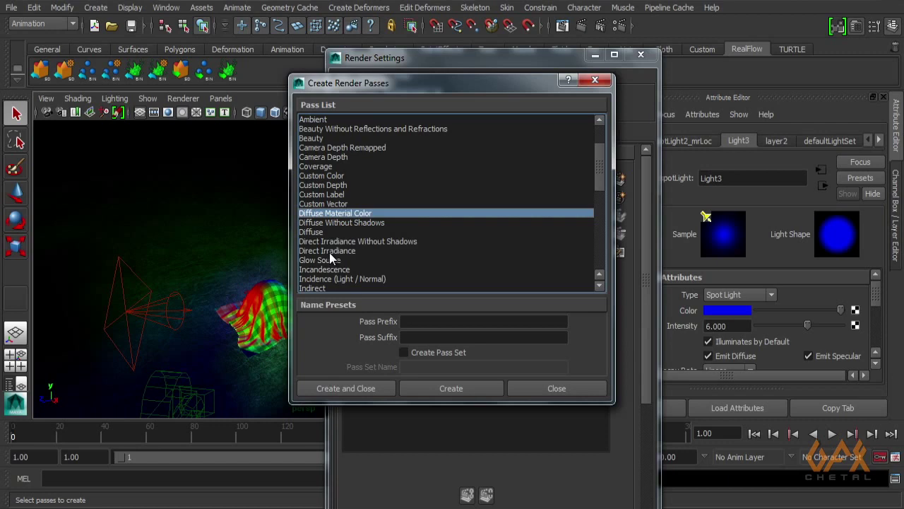
{"action": "left_click", "coordinate": [329, 252], "text": "ctrl"}
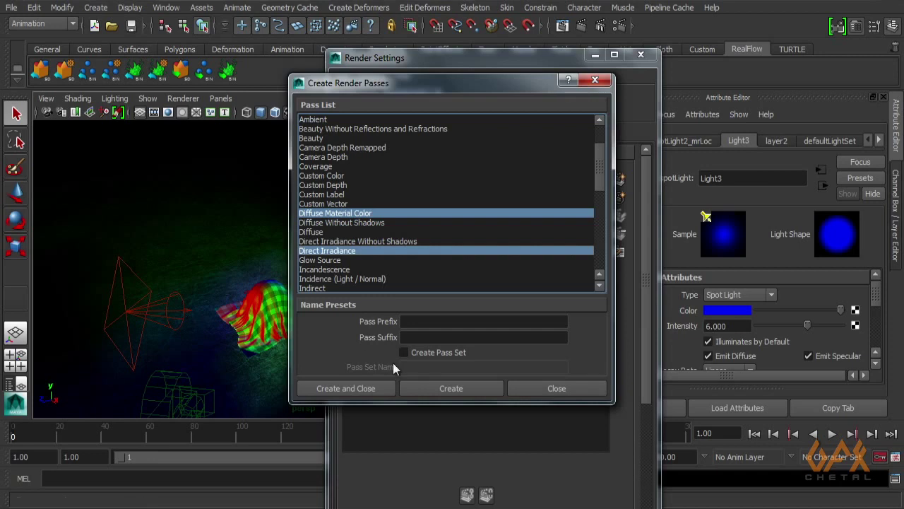
{"action": "left_click", "coordinate": [366, 386]}
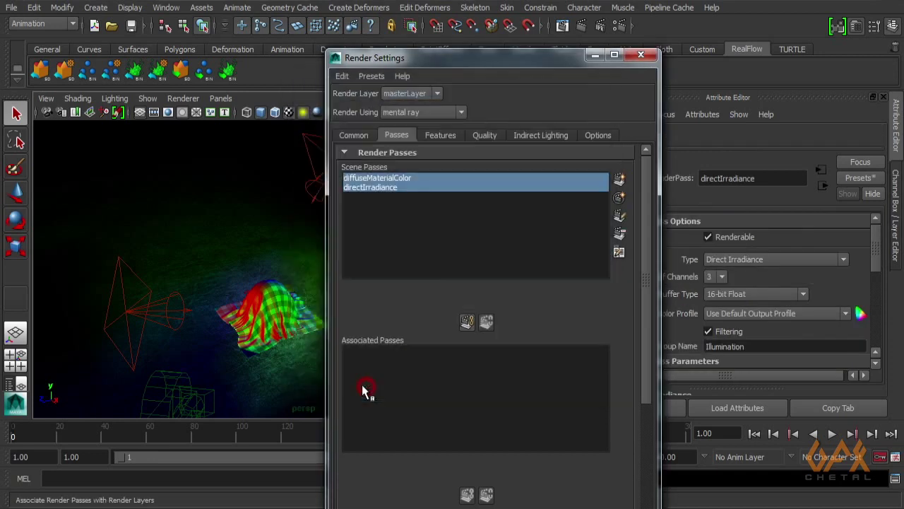
{"action": "left_click", "coordinate": [467, 323]}
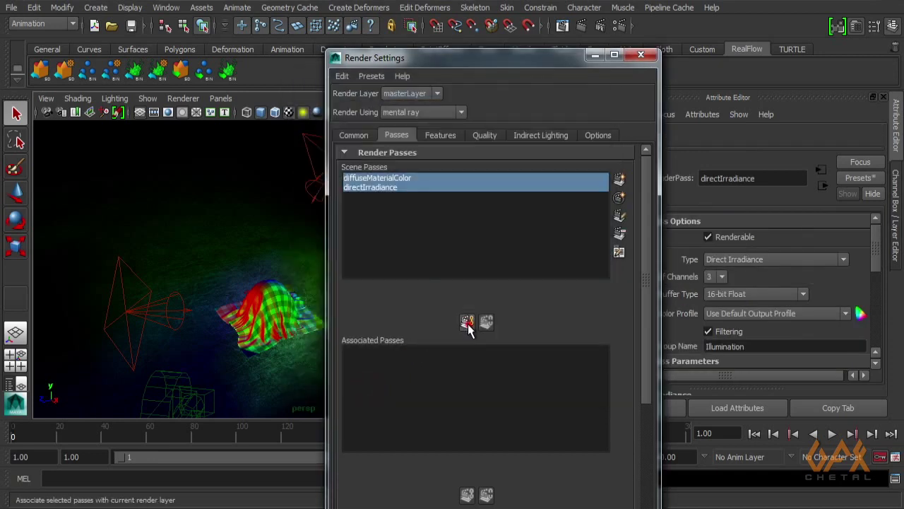
Make the viewport look through camera1
{"action": "left_click", "coordinate": [638, 60]}
{"action": "left_click", "coordinate": [220, 99]}
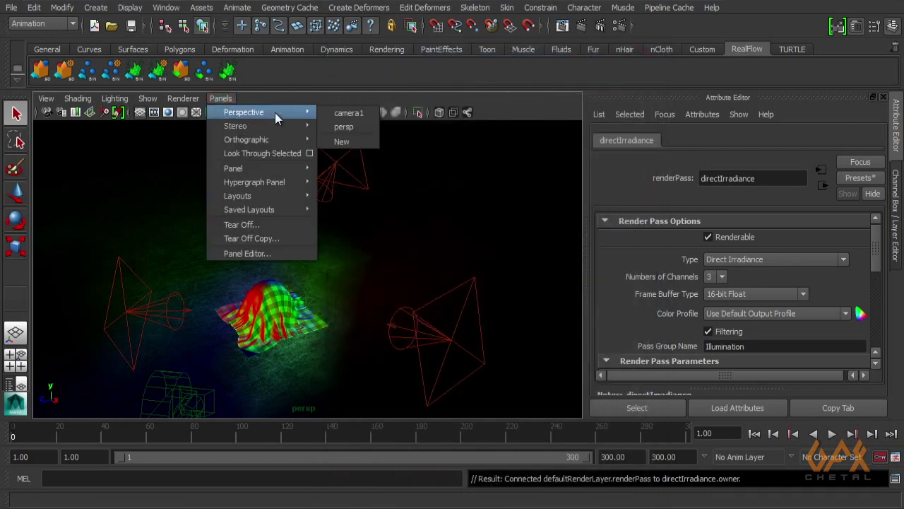
{"action": "left_click", "coordinate": [349, 113]}
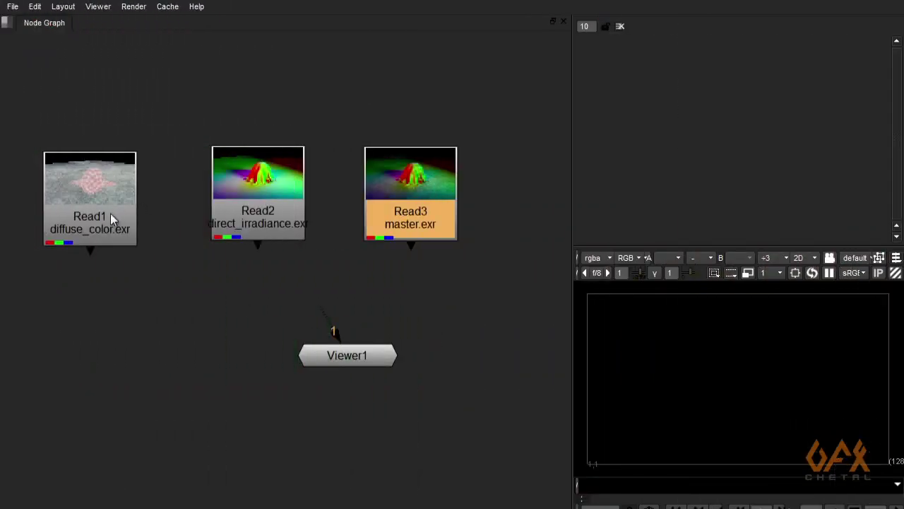
Wire Read1, Read2 and Read3 to viewer inputs 1, 2 and 3, ending on direct irradiance
{"action": "left_click", "coordinate": [105, 208]}
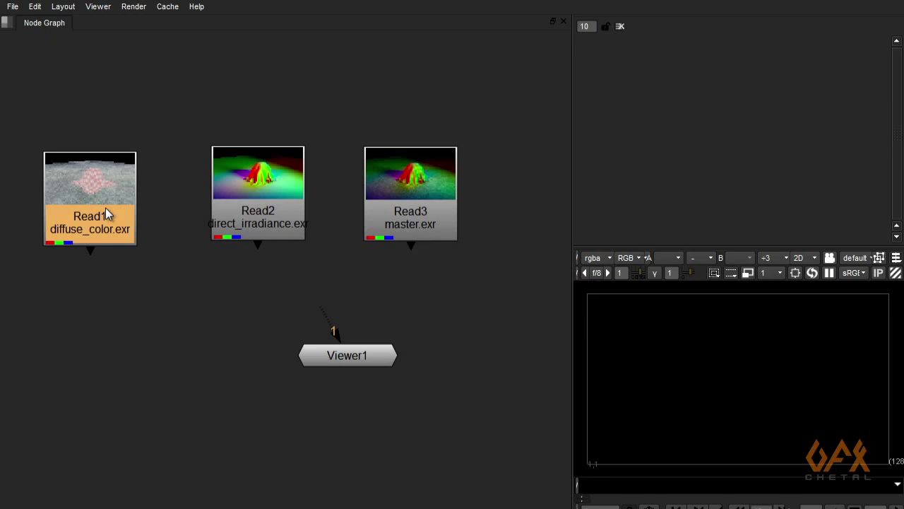
{"action": "key", "text": "1"}
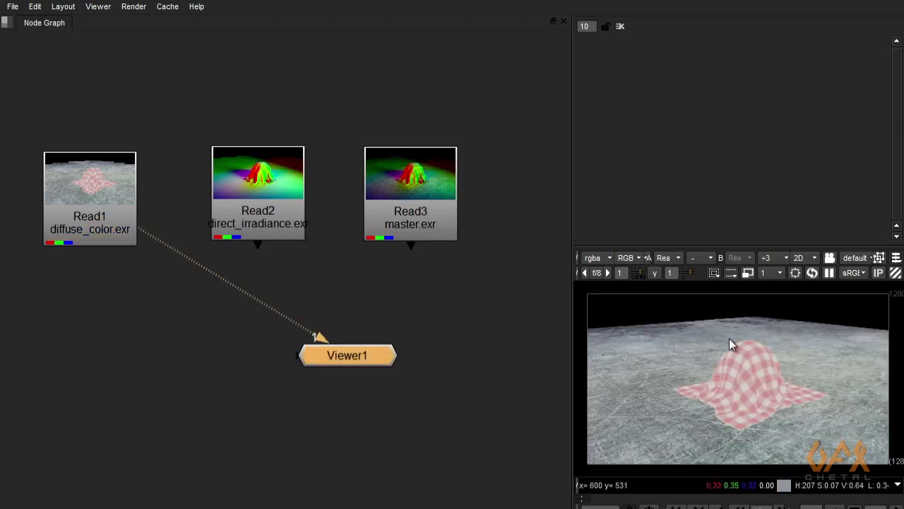
{"action": "left_click", "coordinate": [249, 205]}
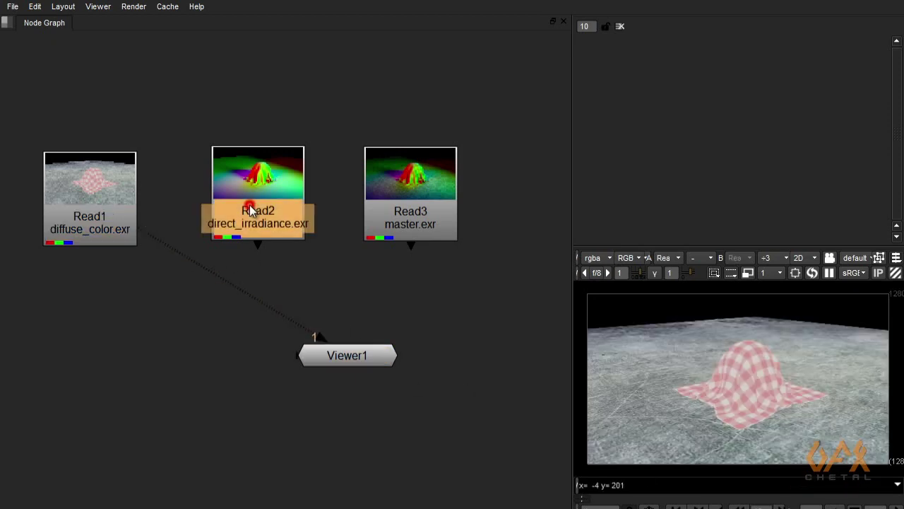
{"action": "key", "text": "2"}
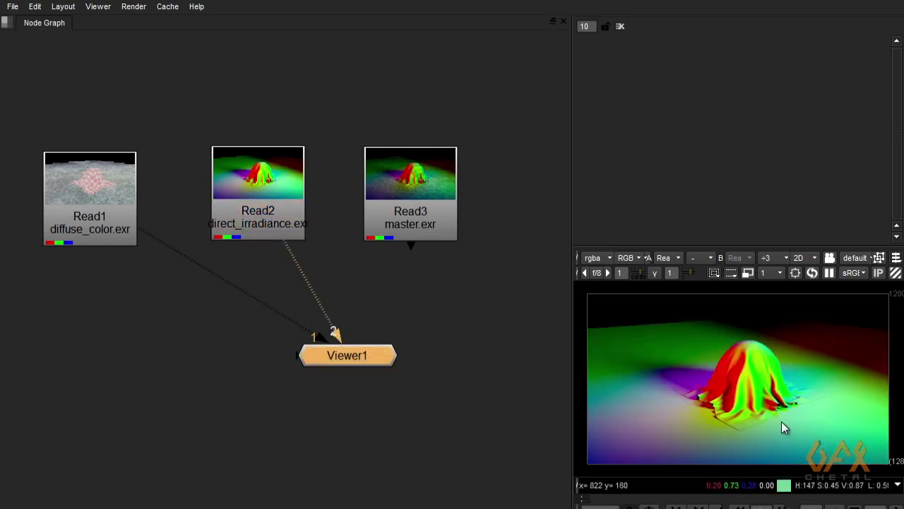
{"action": "left_click", "coordinate": [423, 234]}
{"action": "key", "text": "3"}
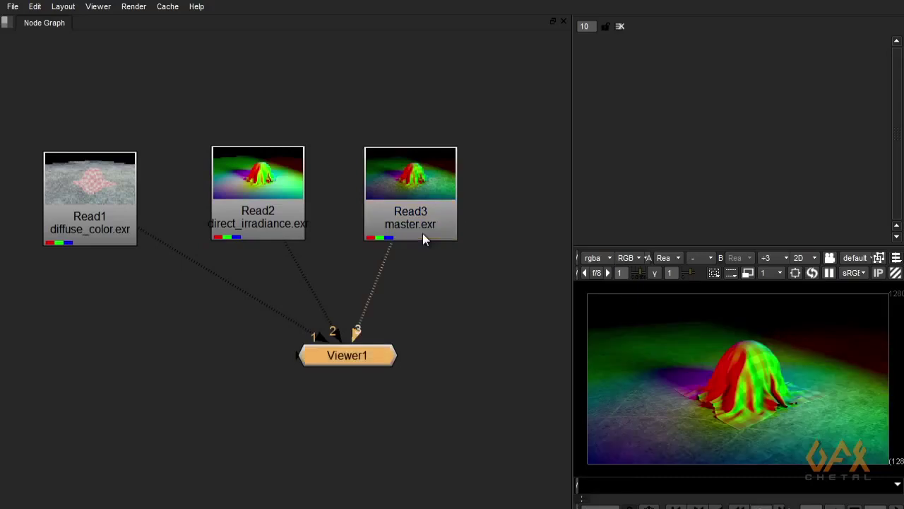
{"action": "left_click", "coordinate": [280, 212]}
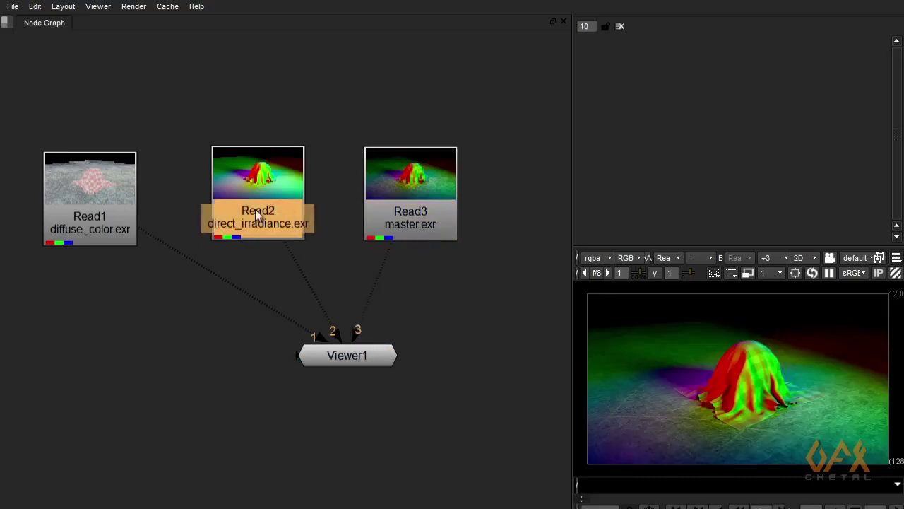
{"action": "key", "text": "2"}
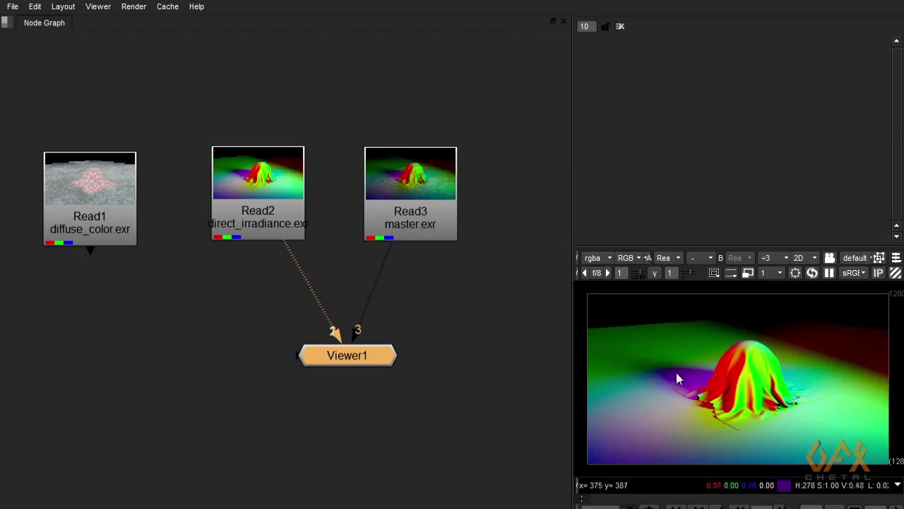
Move Read1 to the lower left, Read2 and Read3 higher, and Viewer1 lower right
{"action": "middle_click_drag", "start_coordinate": [197, 380], "coordinate": [292, 348]}
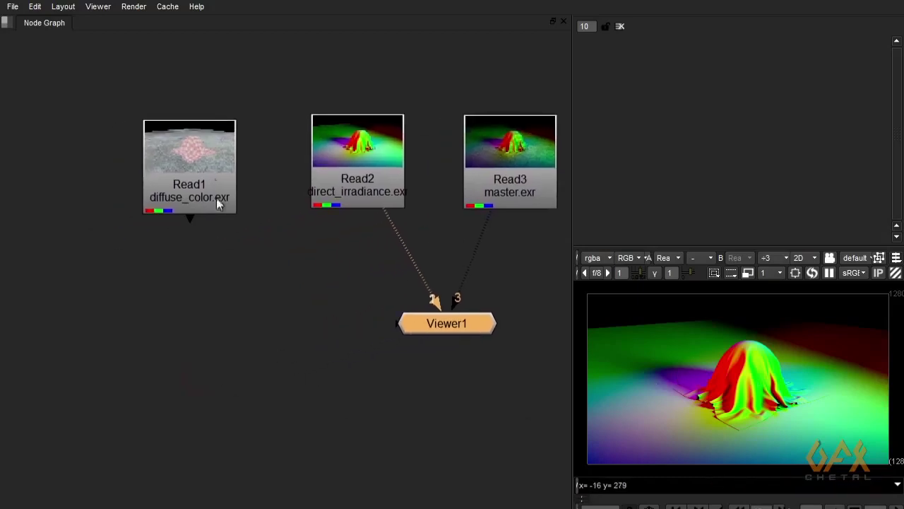
{"action": "left_click_drag", "start_coordinate": [204, 165], "coordinate": [60, 362]}
{"action": "left_click", "coordinate": [438, 324]}
{"action": "left_click_drag", "start_coordinate": [440, 327], "coordinate": [460, 365]}
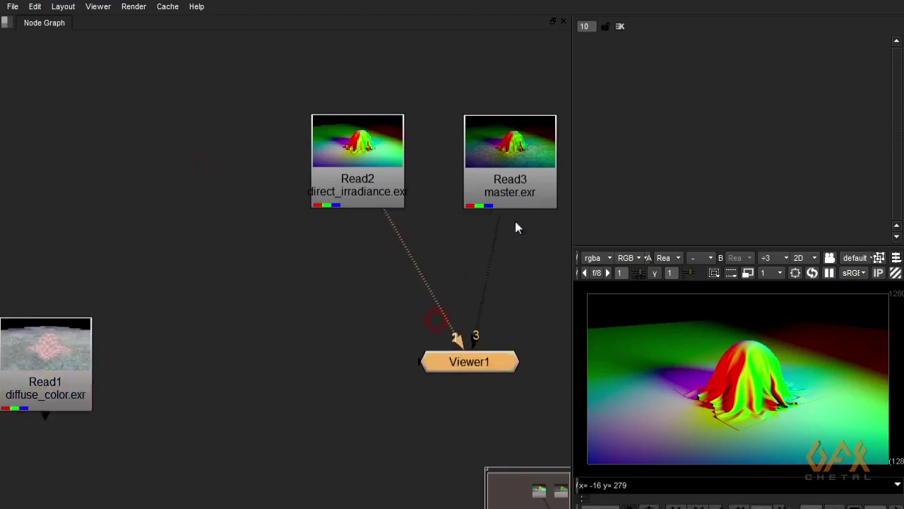
{"action": "left_click_drag", "start_coordinate": [513, 192], "coordinate": [561, 179]}
{"action": "left_click", "coordinate": [369, 183]}
{"action": "left_click_drag", "start_coordinate": [369, 183], "coordinate": [341, 148]}
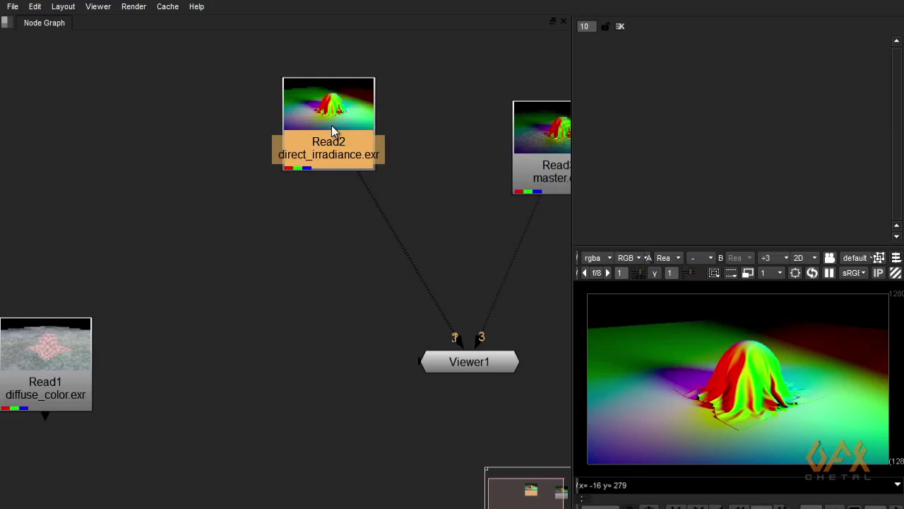
{"action": "mouse_move", "coordinate": [329, 145]}
{"action": "left_mouse_down"}
{"action": "mouse_move", "coordinate": [334, 128]}
{"action": "mouse_move", "coordinate": [337, 135]}
{"action": "left_mouse_up"}
Inspect the irradiance's red, green and blue channels, then return to full RGB
{"action": "key", "text": "r"}
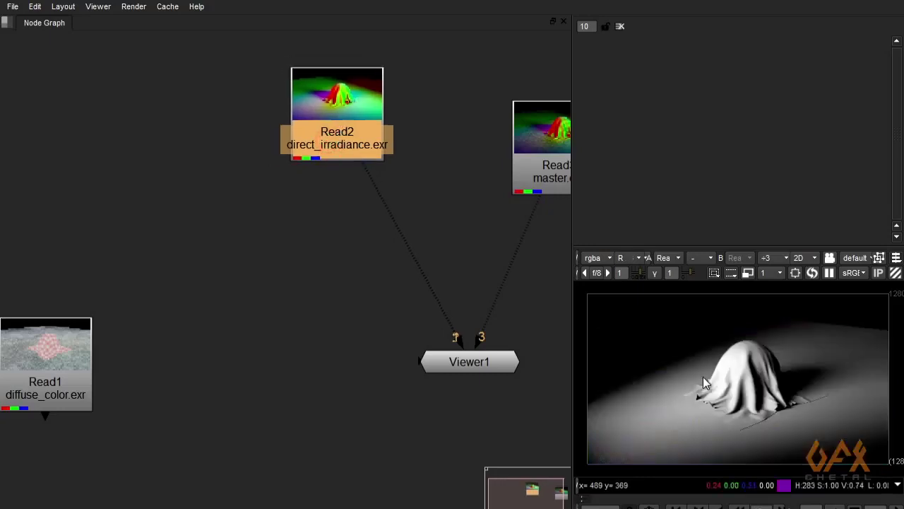
{"action": "key", "text": "g"}
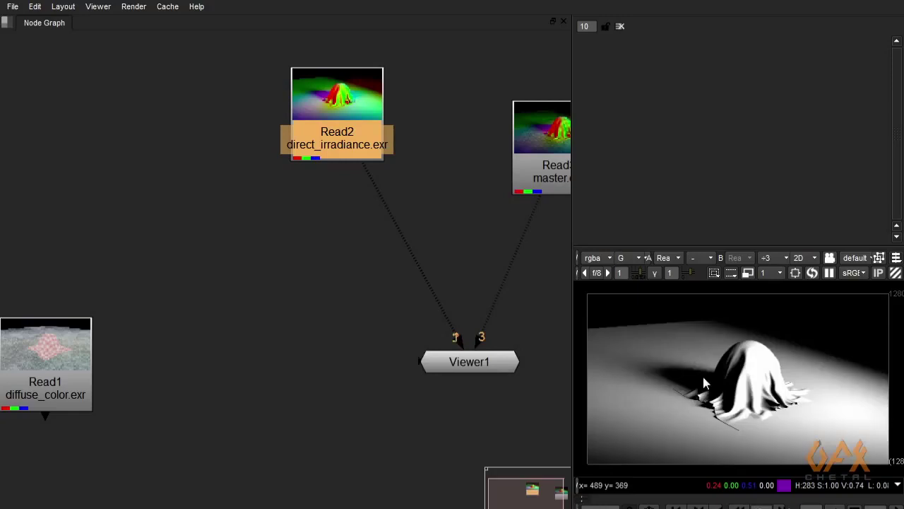
{"action": "key", "text": "b"}
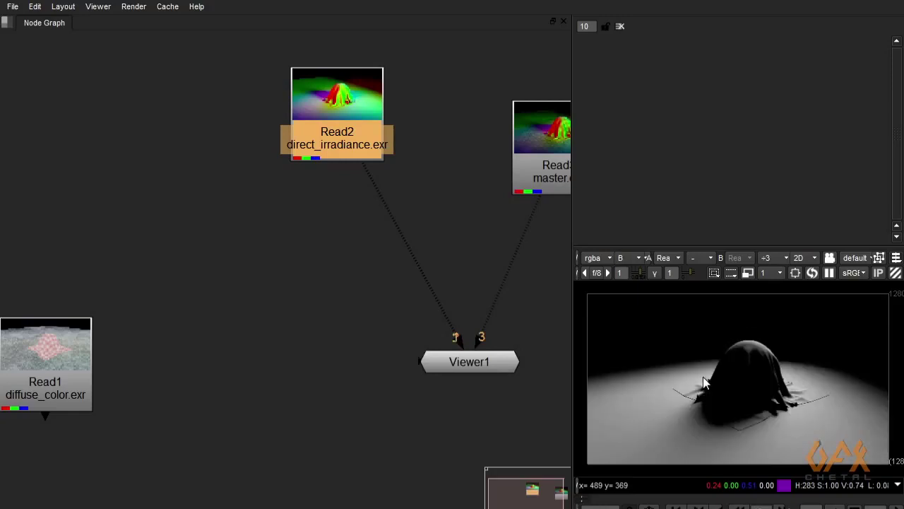
{"action": "key", "text": "b"}
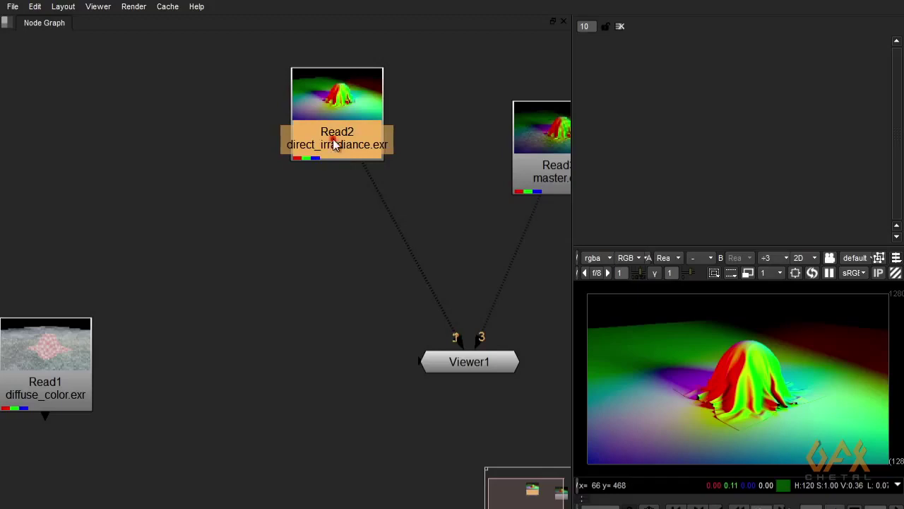
Add Shuffle1 fed from Read2 through two dots, outputting only the red channel
{"action": "mouse_move", "coordinate": [330, 141]}
{"action": "left_mouse_down"}
{"action": "mouse_move", "coordinate": [313, 147]}
{"action": "mouse_move", "coordinate": [335, 154]}
{"action": "left_mouse_up"}
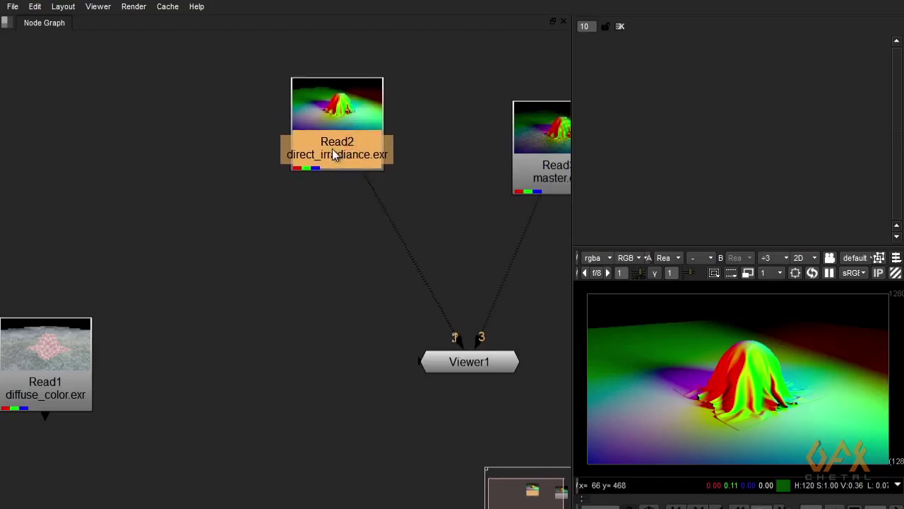
{"action": "key", "text": "Tab"}
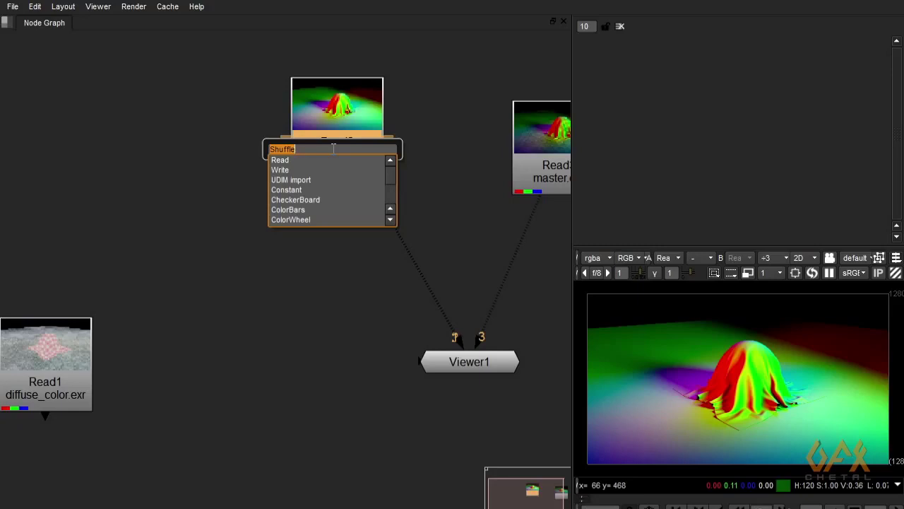
{"action": "key", "text": "Return"}
{"action": "left_click_drag", "start_coordinate": [327, 186], "coordinate": [325, 263]}
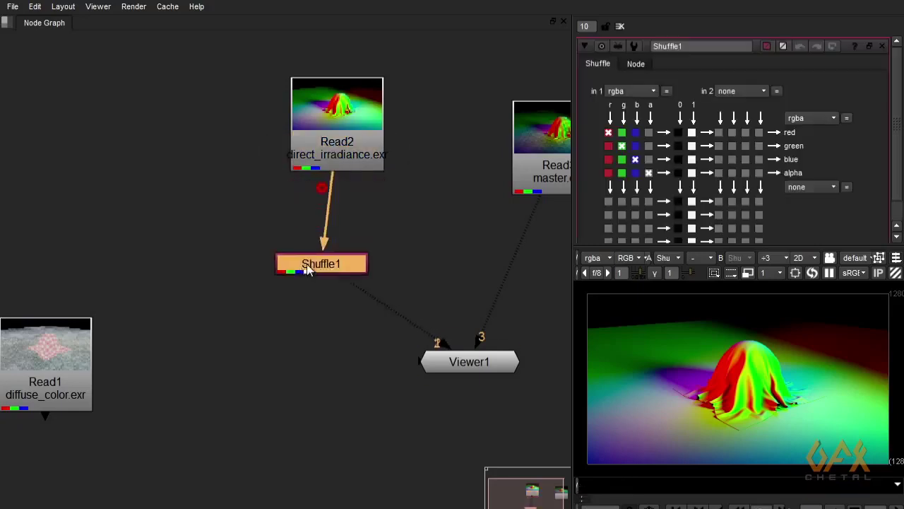
{"action": "left_click", "coordinate": [334, 210], "text": "ctrl"}
{"action": "mouse_move", "coordinate": [325, 264]}
{"action": "left_mouse_down"}
{"action": "mouse_move", "coordinate": [198, 216]}
{"action": "mouse_move", "coordinate": [192, 280]}
{"action": "left_mouse_up"}
{"action": "mouse_move", "coordinate": [281, 240]}
{"action": "left_mouse_down", "text": "ctrl"}
{"action": "mouse_move", "coordinate": [230, 212]}
{"action": "mouse_move", "coordinate": [205, 216]}
{"action": "mouse_move", "coordinate": [207, 207]}
{"action": "left_mouse_up", "text": "ctrl"}
{"action": "left_click", "coordinate": [192, 172]}
{"action": "left_click", "coordinate": [206, 202]}
{"action": "left_click", "coordinate": [337, 200]}
{"action": "left_click", "coordinate": [210, 281]}
{"action": "left_click", "coordinate": [608, 146]}
{"action": "left_click", "coordinate": [609, 173]}
Add Shuffle2 off the Read2 dot, outputting the green channel as greyscale
{"action": "left_click_drag", "start_coordinate": [465, 360], "coordinate": [499, 409]}
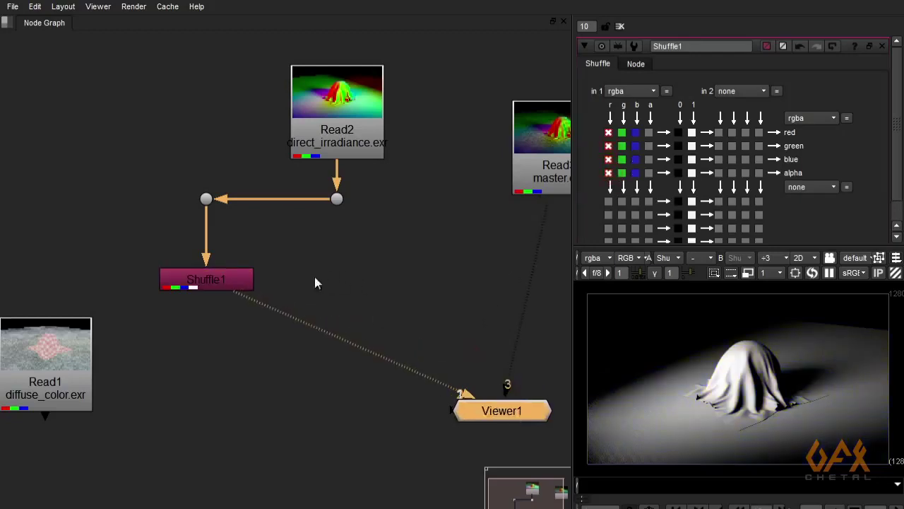
{"action": "left_click", "coordinate": [349, 268]}
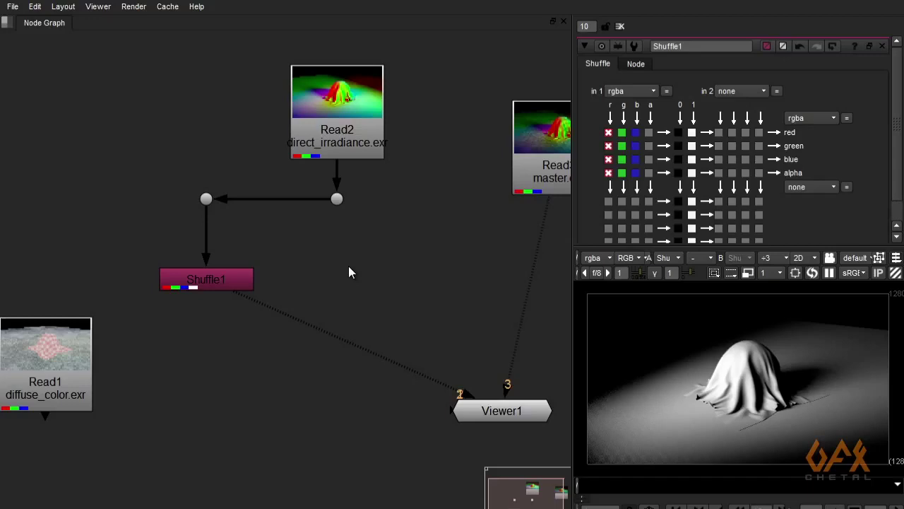
{"action": "key", "text": "Tab"}
{"action": "type", "text": "Shuffle"}
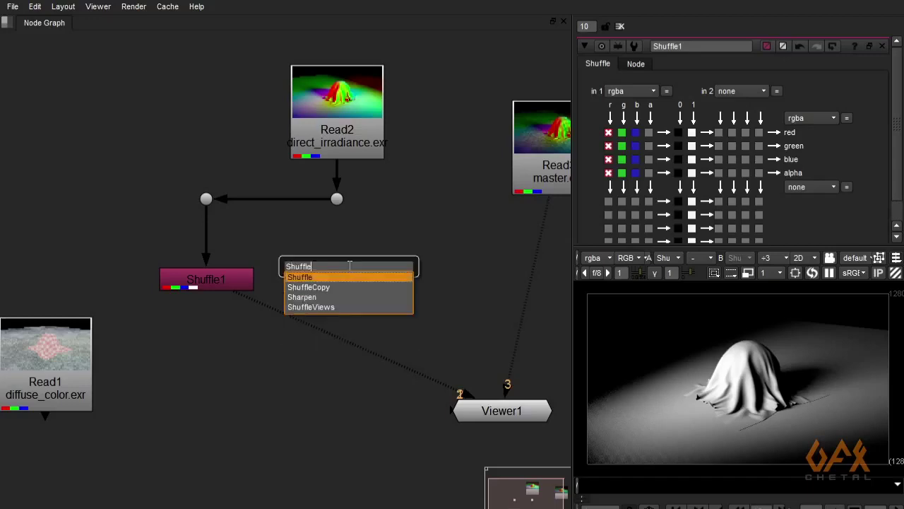
{"action": "key", "text": "Return"}
{"action": "left_click_drag", "start_coordinate": [335, 274], "coordinate": [337, 285]}
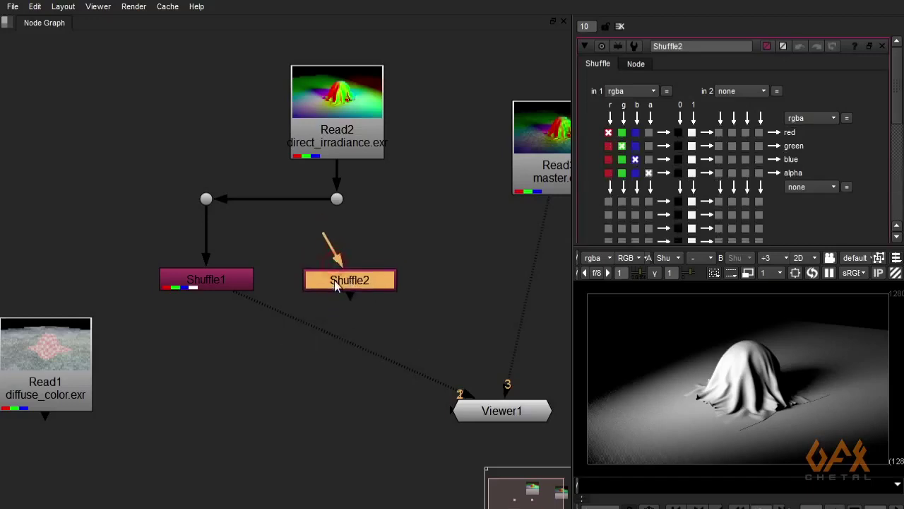
{"action": "left_click_drag", "start_coordinate": [329, 241], "coordinate": [336, 198]}
{"action": "left_click_drag", "start_coordinate": [342, 283], "coordinate": [334, 280]}
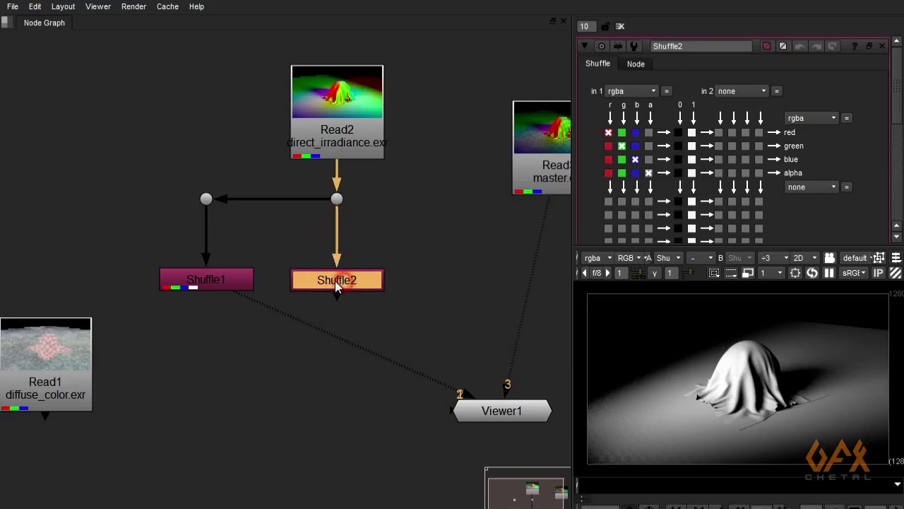
{"action": "key", "text": "1"}
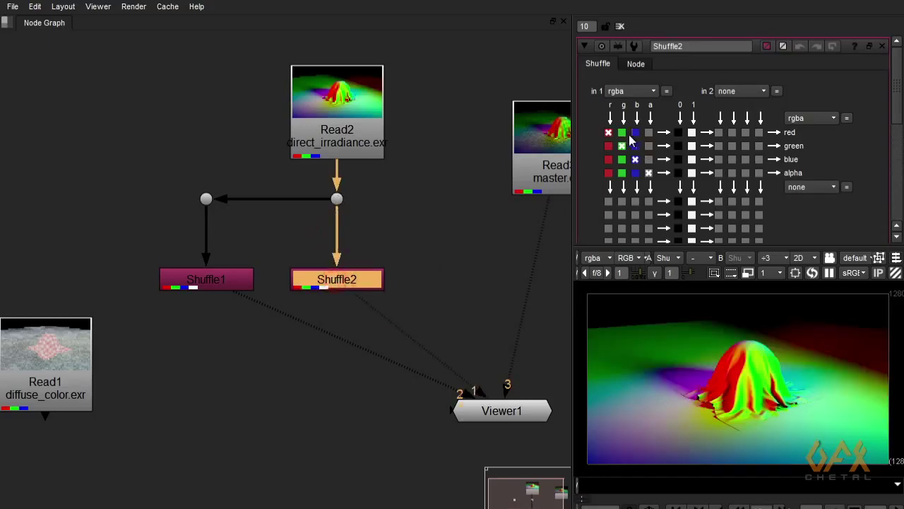
{"action": "left_click", "coordinate": [622, 132]}
{"action": "left_click", "coordinate": [621, 159]}
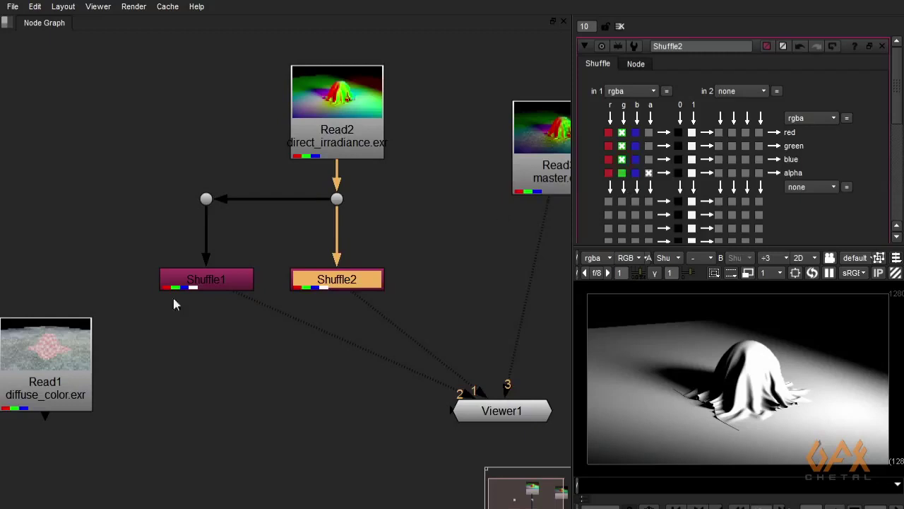
Add Shuffle3 routed from Read2 via a dot, outputting the blue channel
{"action": "middle_click_drag", "start_coordinate": [446, 280], "coordinate": [386, 286]}
{"action": "left_click", "coordinate": [386, 287]}
{"action": "key", "text": "Tab"}
{"action": "key", "text": "Return"}
{"action": "left_click_drag", "start_coordinate": [392, 281], "coordinate": [276, 206]}
{"action": "left_click_drag", "start_coordinate": [341, 242], "coordinate": [407, 205], "text": "ctrl"}
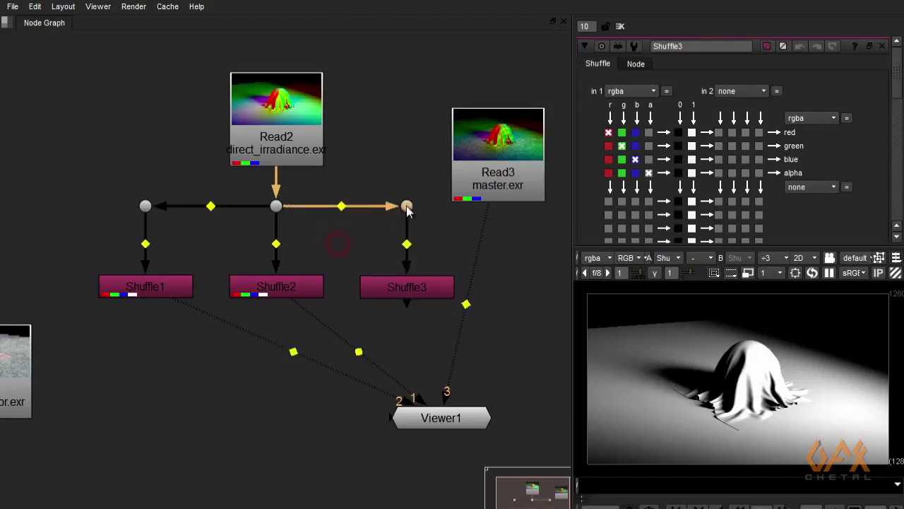
{"action": "left_click", "coordinate": [412, 287]}
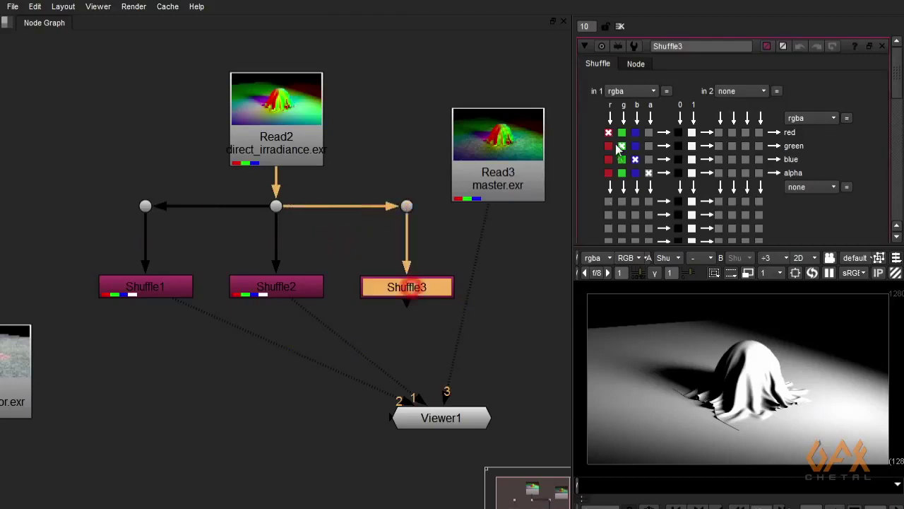
{"action": "left_click", "coordinate": [635, 132]}
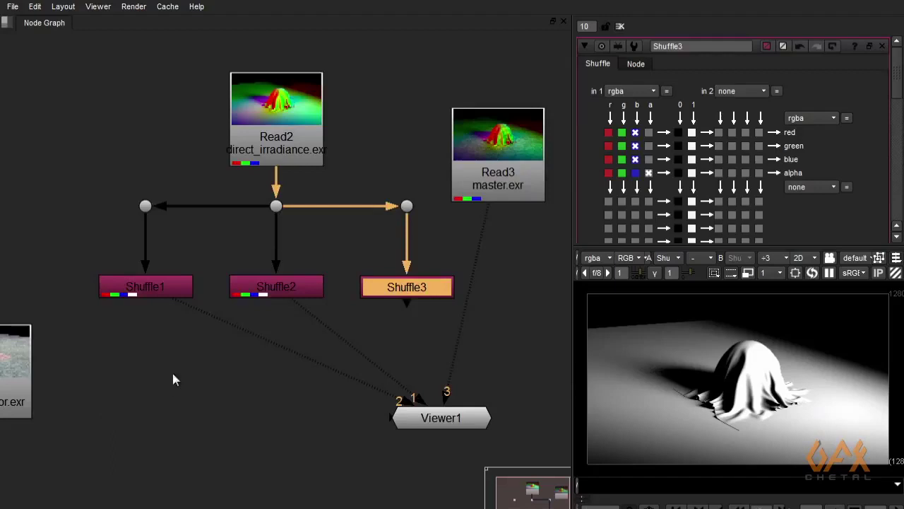
{"action": "middle_click_drag", "start_coordinate": [157, 389], "coordinate": [220, 350]}
Create a Constant node, Constant1, with its colour set to pure red
{"action": "left_click_drag", "start_coordinate": [151, 335], "coordinate": [55, 392]}
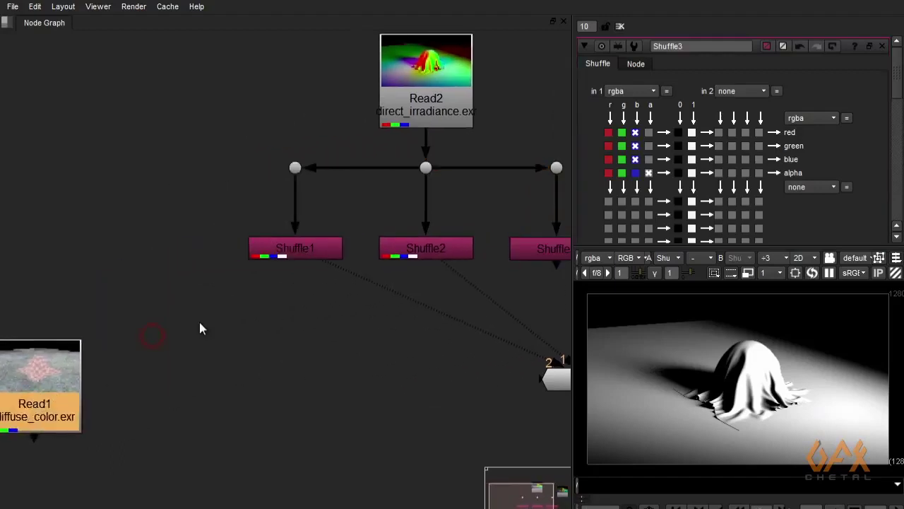
{"action": "key", "text": "Tab"}
{"action": "type", "text": "cont"}
{"action": "key", "text": "BackSpace"}
{"action": "type", "text": "s"}
{"action": "key", "text": "Return"}
{"action": "left_click_drag", "start_coordinate": [200, 328], "coordinate": [186, 329]}
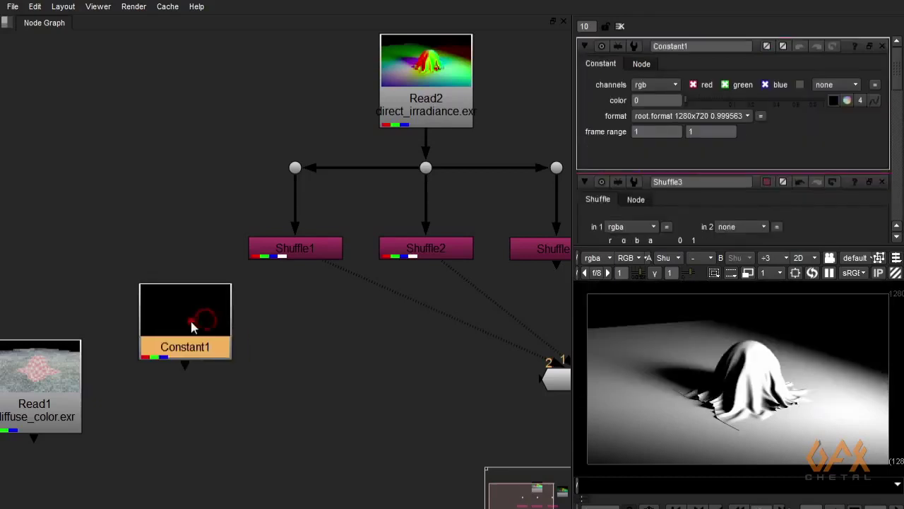
{"action": "left_click", "coordinate": [848, 102]}
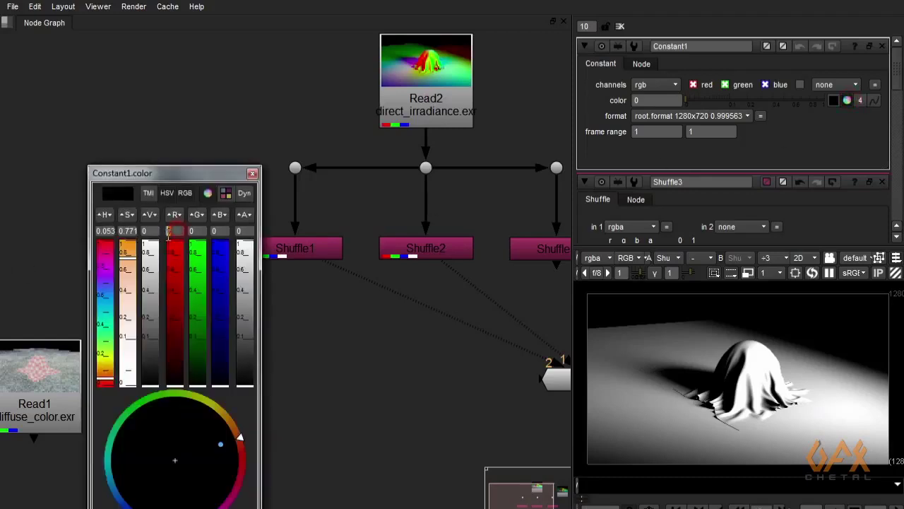
{"action": "type", "text": "1"}
{"action": "left_click", "coordinate": [252, 175]}
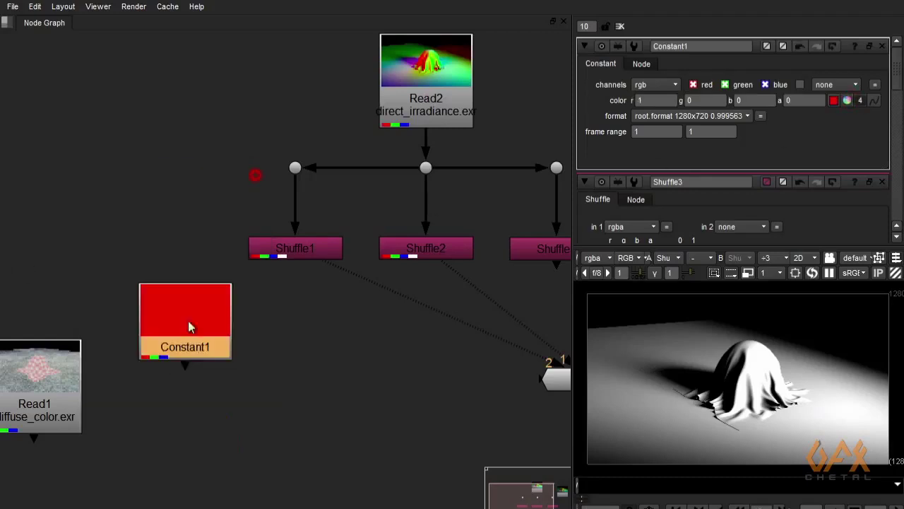
{"action": "right_click", "coordinate": [307, 323]}
{"action": "left_click", "coordinate": [252, 323]}
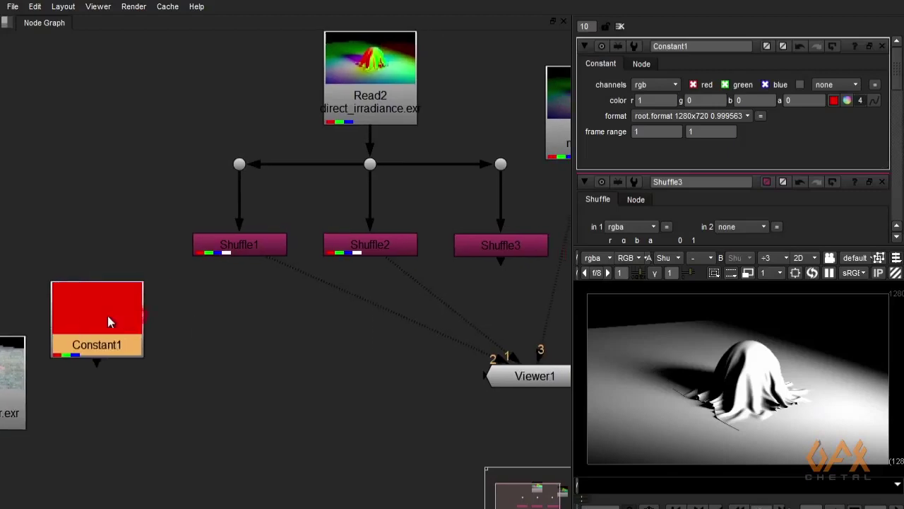
Duplicate Constant1 as Constant2 and set its colour to green (0, 1, 0)
{"action": "left_click_drag", "start_coordinate": [108, 322], "coordinate": [111, 322]}
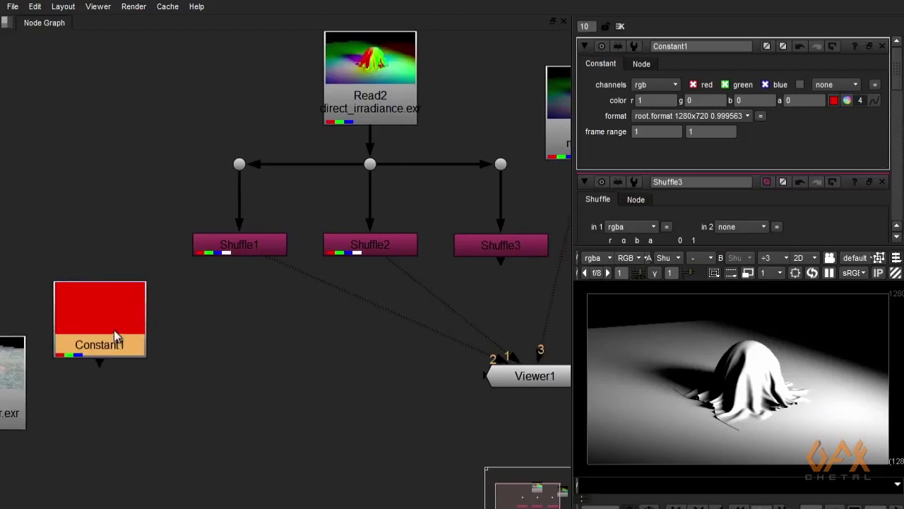
{"action": "key", "text": "ctrl+c"}
{"action": "key", "text": "ctrl+v"}
{"action": "left_click_drag", "start_coordinate": [137, 326], "coordinate": [299, 323]}
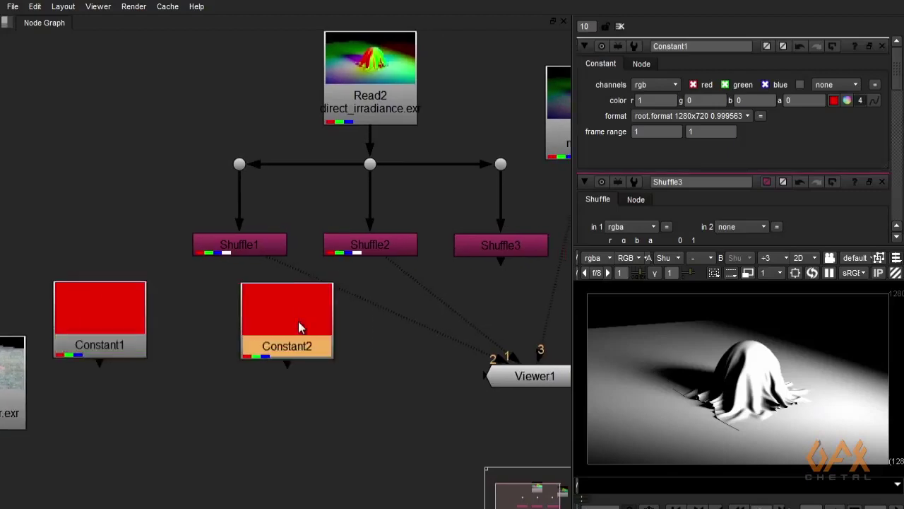
{"action": "double_click", "coordinate": [651, 101]}
{"action": "type", "text": "0"}
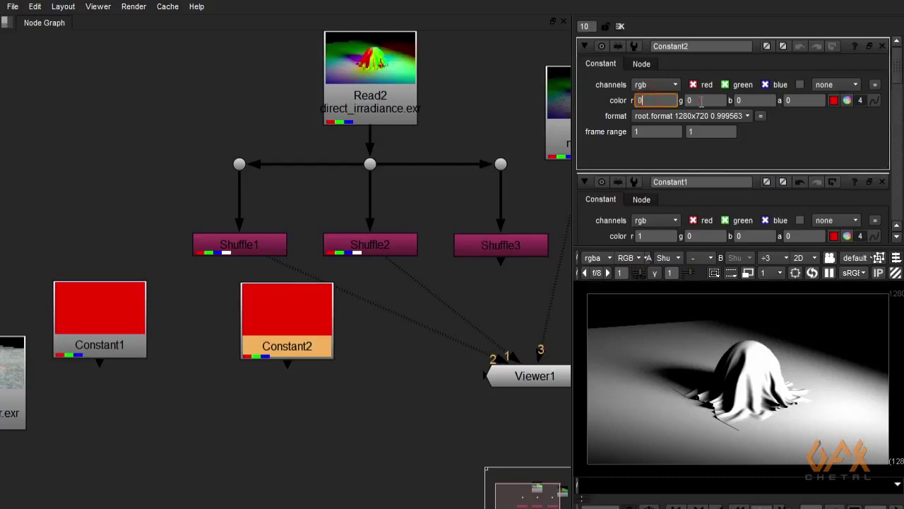
{"action": "key", "text": "Tab"}
{"action": "type", "text": "1"}
Disconnect the Viewer input from Shuffle2
{"action": "middle_click_drag", "start_coordinate": [350, 348], "coordinate": [237, 357]}
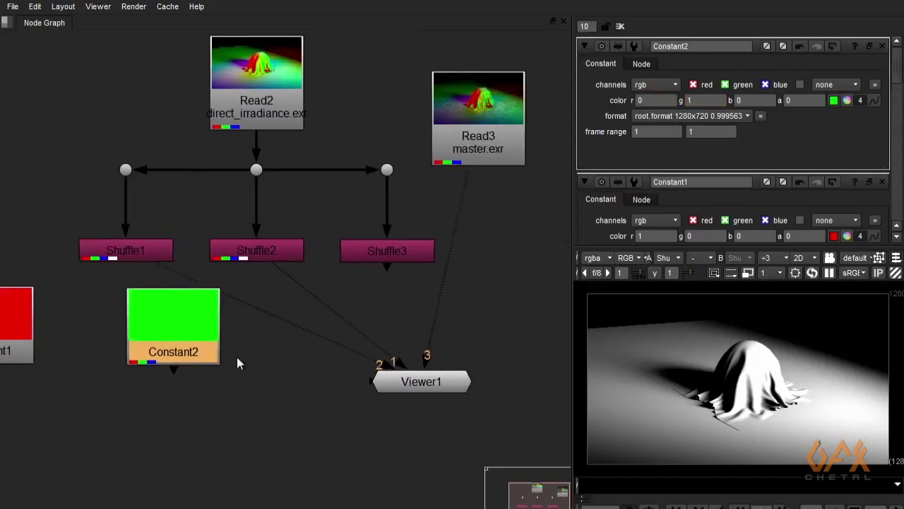
{"action": "left_click", "coordinate": [423, 387]}
{"action": "mouse_move", "coordinate": [416, 364]}
{"action": "left_mouse_down"}
{"action": "mouse_move", "coordinate": [386, 374]}
{"action": "mouse_move", "coordinate": [391, 349]}
{"action": "mouse_move", "coordinate": [327, 369]}
{"action": "left_mouse_up"}
{"action": "left_click", "coordinate": [323, 334]}
Copy Constant2 into Constant3 and set its colour to blue (0, 0, 1)
{"action": "left_click", "coordinate": [161, 332]}
{"action": "key", "text": "ctrl+c"}
{"action": "key", "text": "ctrl+v"}
{"action": "left_click_drag", "start_coordinate": [170, 333], "coordinate": [339, 338]}
{"action": "double_click", "coordinate": [339, 338]}
{"action": "left_click", "coordinate": [650, 100]}
{"action": "left_click", "coordinate": [706, 100]}
{"action": "type", "text": "0"}
{"action": "left_click", "coordinate": [756, 101]}
{"action": "type", "text": "1"}
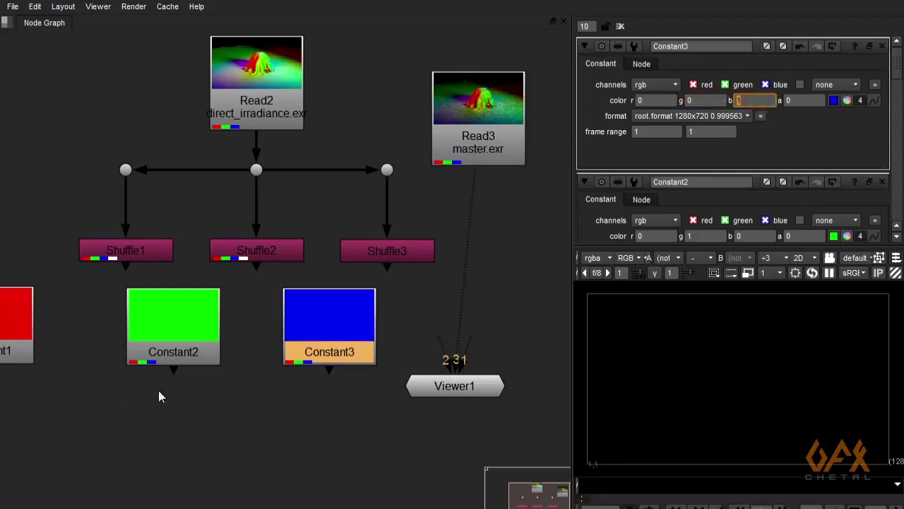
{"action": "mouse_move", "coordinate": [168, 396]}
{"action": "middle_mouse_down"}
{"action": "mouse_move", "coordinate": [374, 382]}
{"action": "mouse_move", "coordinate": [172, 382]}
{"action": "middle_mouse_up"}
Line up Shuffle1 and Shuffle3 under their elbow dots and spread out Read1, Read3, Constant1 and the viewer
{"action": "scroll", "coordinate": [171, 381], "scroll_direction": "down", "scroll_amount": 2}
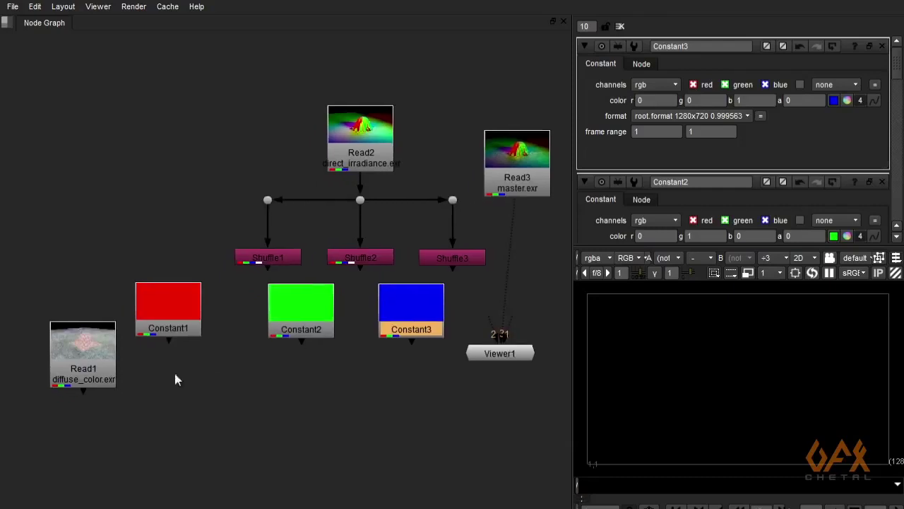
{"action": "middle_click_drag", "start_coordinate": [395, 339], "coordinate": [270, 340]}
{"action": "left_click_drag", "start_coordinate": [398, 183], "coordinate": [513, 209]}
{"action": "left_click_drag", "start_coordinate": [376, 359], "coordinate": [513, 390]}
{"action": "middle_click_drag", "start_coordinate": [315, 386], "coordinate": [359, 397]}
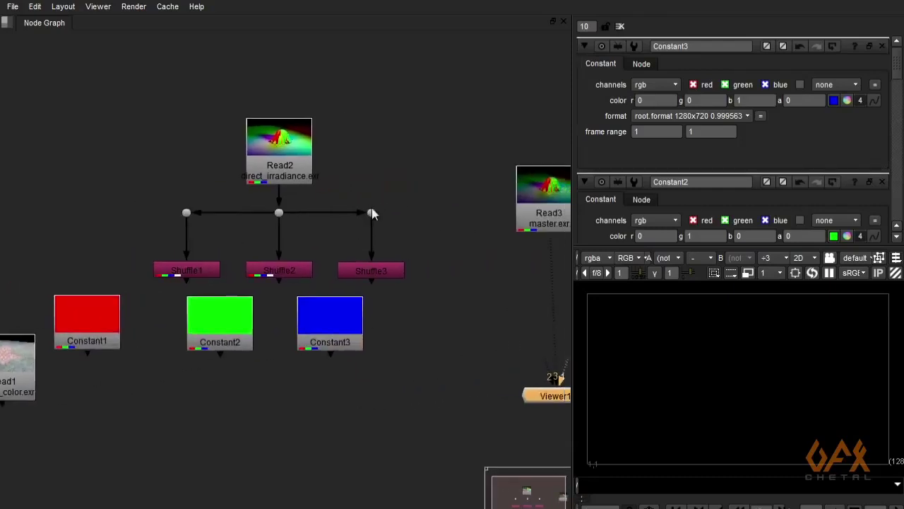
{"action": "left_click_drag", "start_coordinate": [372, 212], "coordinate": [446, 212]}
{"action": "left_click_drag", "start_coordinate": [383, 273], "coordinate": [453, 269]}
{"action": "left_click_drag", "start_coordinate": [186, 212], "coordinate": [126, 213]}
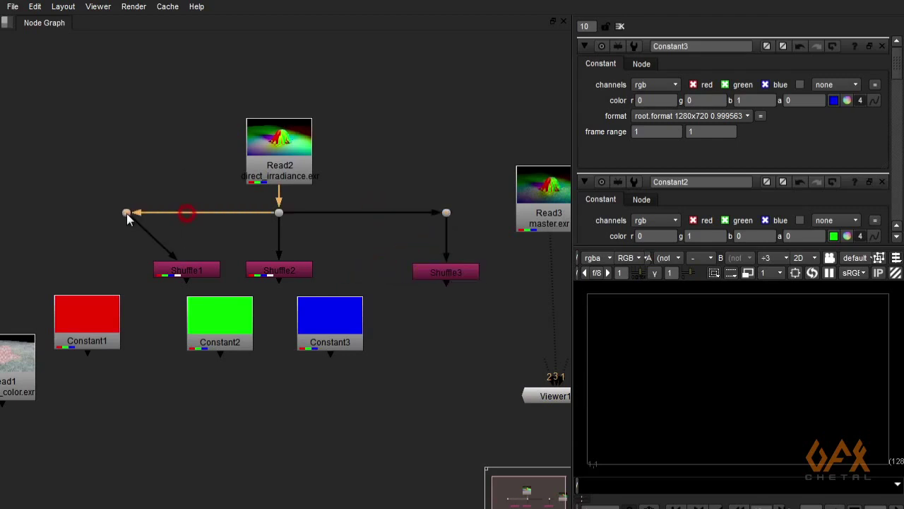
{"action": "left_click_drag", "start_coordinate": [177, 270], "coordinate": [115, 272]}
{"action": "middle_click_drag", "start_coordinate": [102, 354], "coordinate": [358, 315]}
{"action": "left_click_drag", "start_coordinate": [219, 334], "coordinate": [24, 366]}
{"action": "left_click_drag", "start_coordinate": [351, 284], "coordinate": [218, 303]}
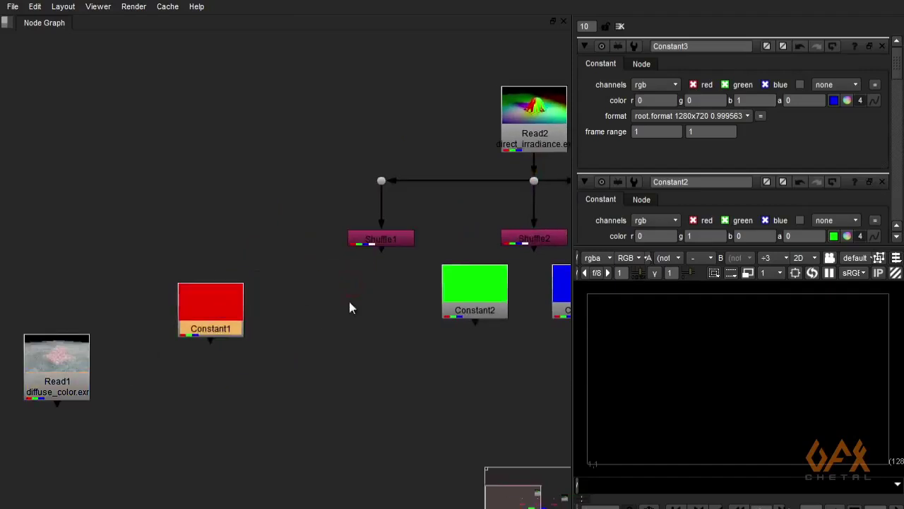
{"action": "left_click", "coordinate": [349, 303]}
Add Merge1 set to multiply, with Shuffle1 as A and red Constant1 as B, and view it
{"action": "key", "text": "m"}
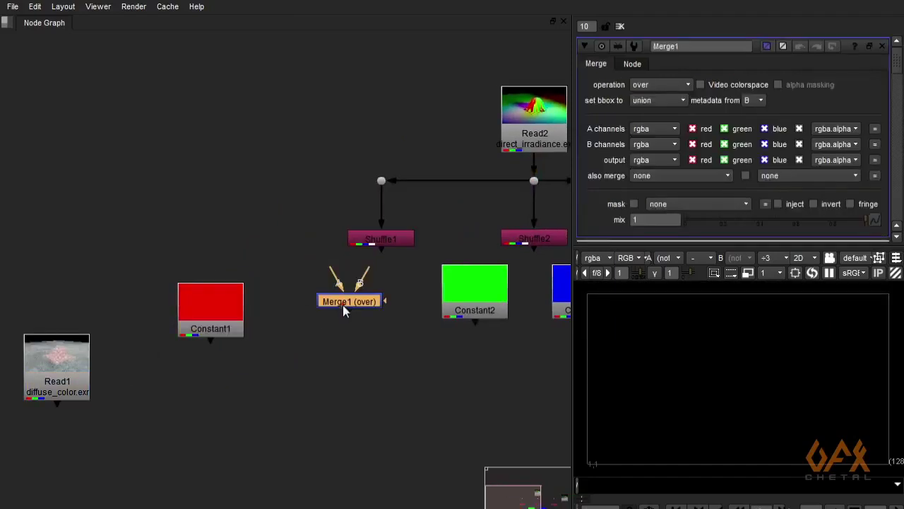
{"action": "left_click_drag", "start_coordinate": [342, 305], "coordinate": [366, 311]}
{"action": "left_click_drag", "start_coordinate": [389, 281], "coordinate": [221, 317]}
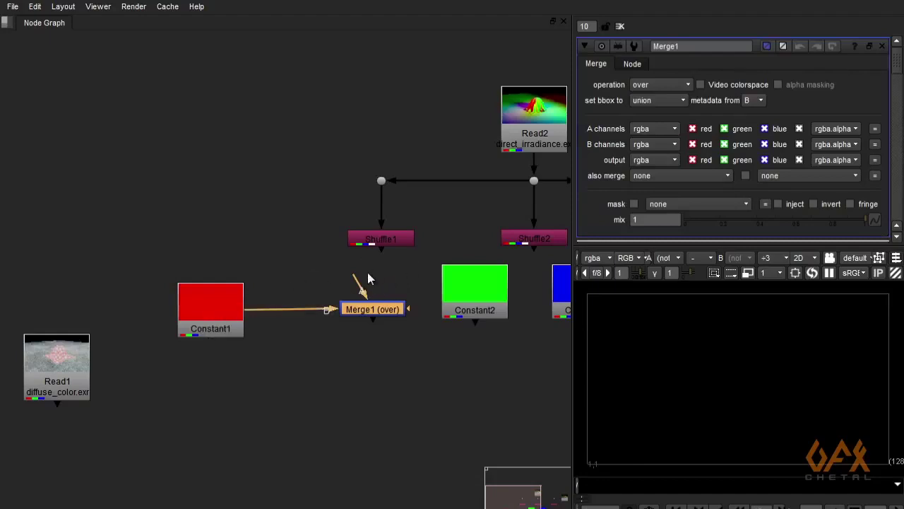
{"action": "left_click_drag", "start_coordinate": [366, 267], "coordinate": [368, 255]}
{"action": "key", "text": "1"}
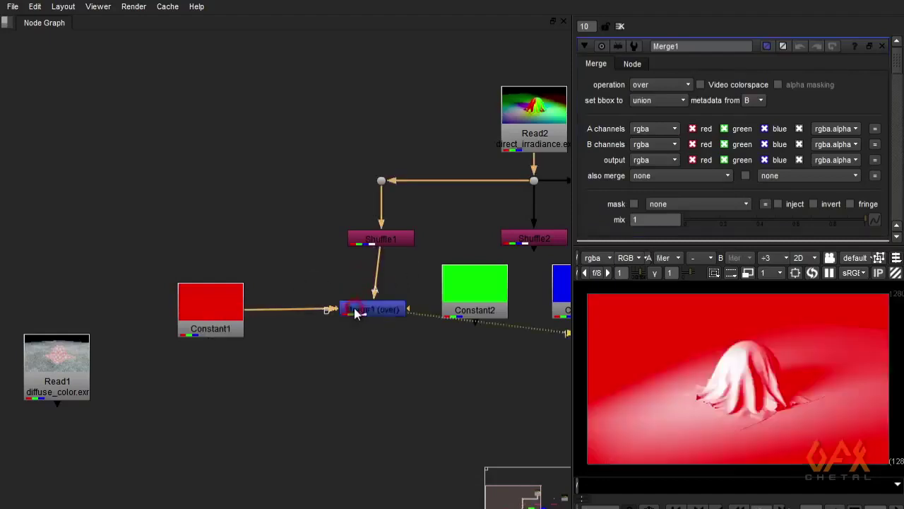
{"action": "left_click", "coordinate": [664, 86]}
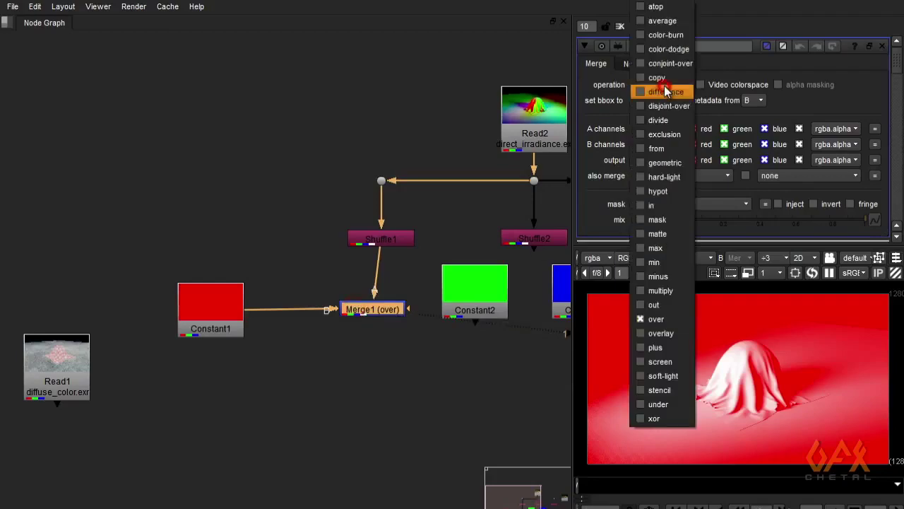
{"action": "left_click", "coordinate": [667, 290]}
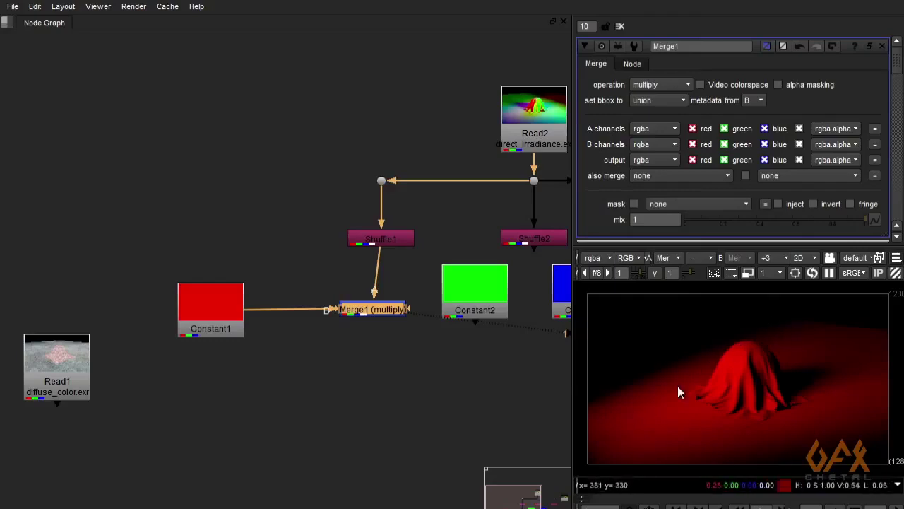
{"action": "middle_click_drag", "start_coordinate": [417, 347], "coordinate": [125, 373]}
Duplicate Merge1 as Merge2, multiplying Shuffle2 by green Constant2, and view the green result
{"action": "left_click_drag", "start_coordinate": [313, 330], "coordinate": [366, 329]}
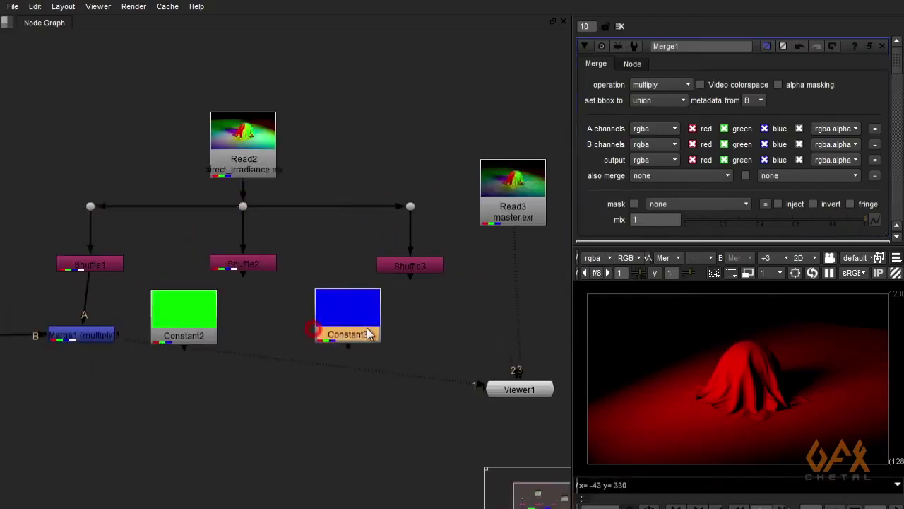
{"action": "left_click", "coordinate": [259, 327]}
{"action": "left_click", "coordinate": [97, 341]}
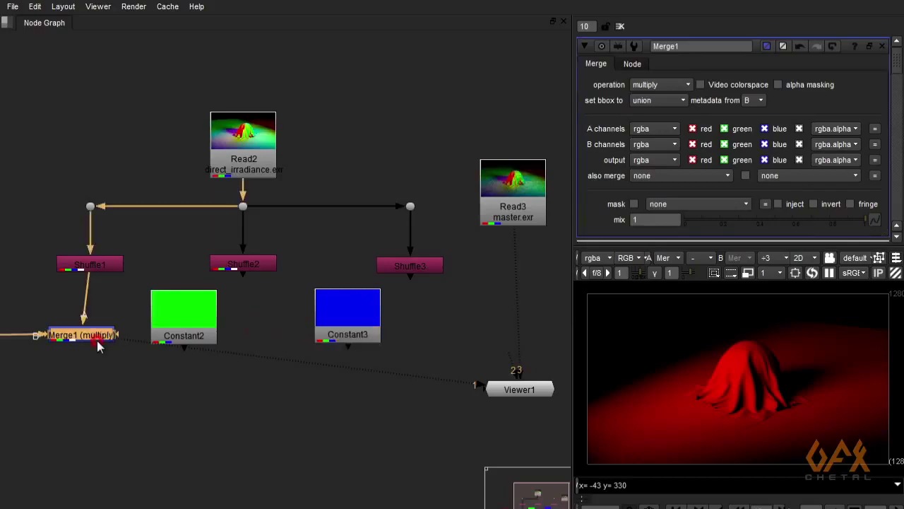
{"action": "key", "text": "ctrl+c"}
{"action": "key", "text": "ctrl+v"}
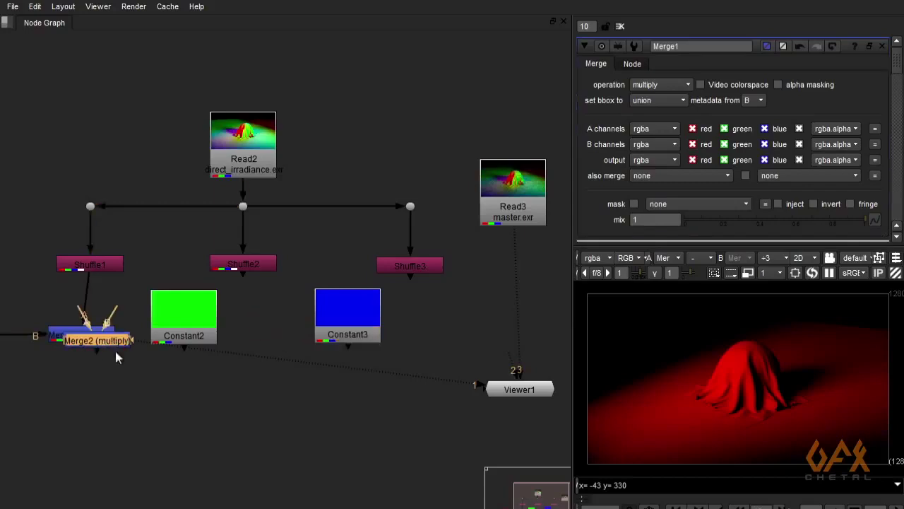
{"action": "left_click_drag", "start_coordinate": [108, 342], "coordinate": [280, 340]}
{"action": "left_click_drag", "start_coordinate": [286, 305], "coordinate": [190, 318]}
{"action": "left_click_drag", "start_coordinate": [252, 311], "coordinate": [244, 267]}
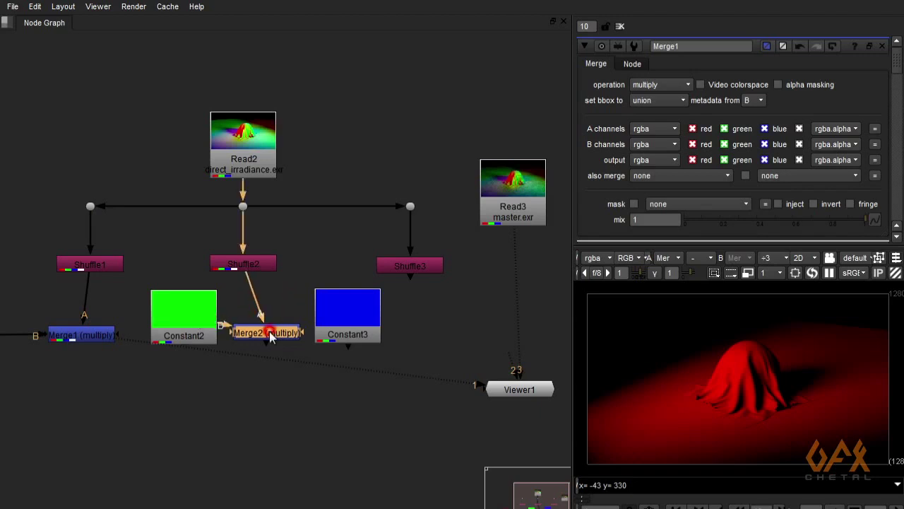
{"action": "key", "text": "1"}
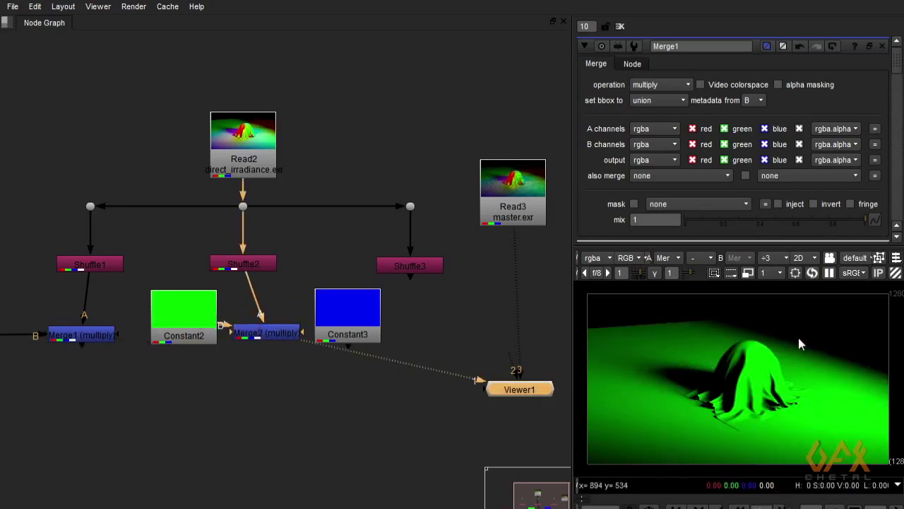
Paste another multiply merge as Merge3, combining Shuffle3 with blue Constant3
{"action": "middle_click_drag", "start_coordinate": [413, 336], "coordinate": [341, 349]}
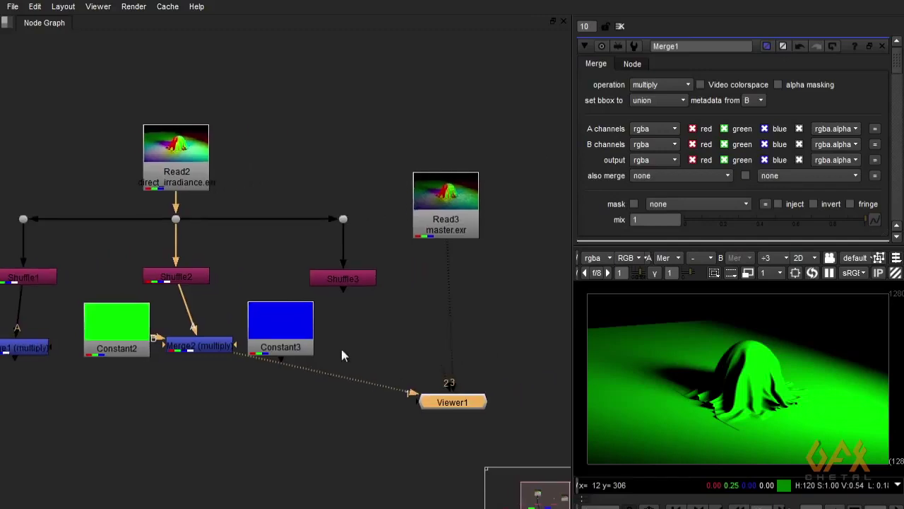
{"action": "left_click", "coordinate": [195, 350]}
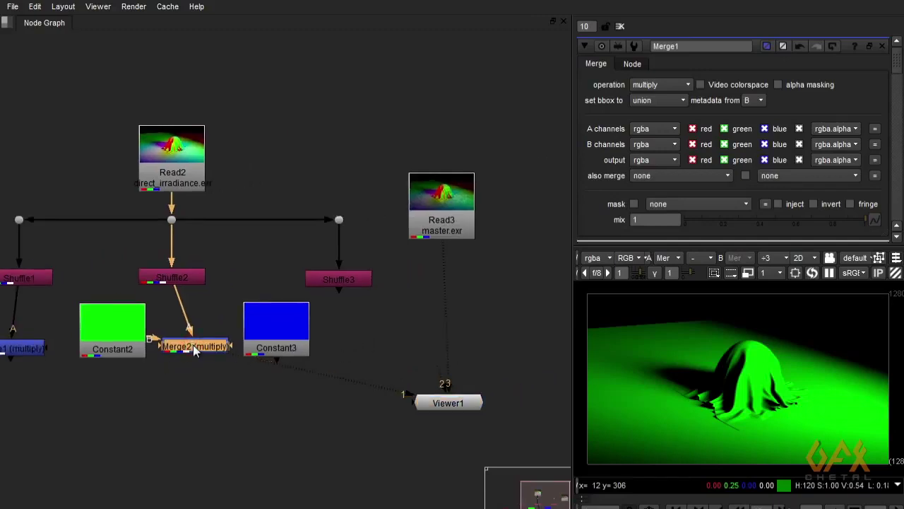
{"action": "key", "text": "ctrl+c"}
{"action": "key", "text": "ctrl+v"}
{"action": "mouse_move", "coordinate": [195, 353]}
{"action": "left_mouse_down"}
{"action": "mouse_move", "coordinate": [365, 349]}
{"action": "mouse_move", "coordinate": [283, 338]}
{"action": "left_mouse_up"}
{"action": "left_click_drag", "start_coordinate": [348, 322], "coordinate": [343, 286]}
{"action": "mouse_move", "coordinate": [358, 351]}
{"action": "left_mouse_down"}
{"action": "mouse_move", "coordinate": [351, 340]}
{"action": "mouse_move", "coordinate": [441, 400]}
{"action": "left_mouse_up"}
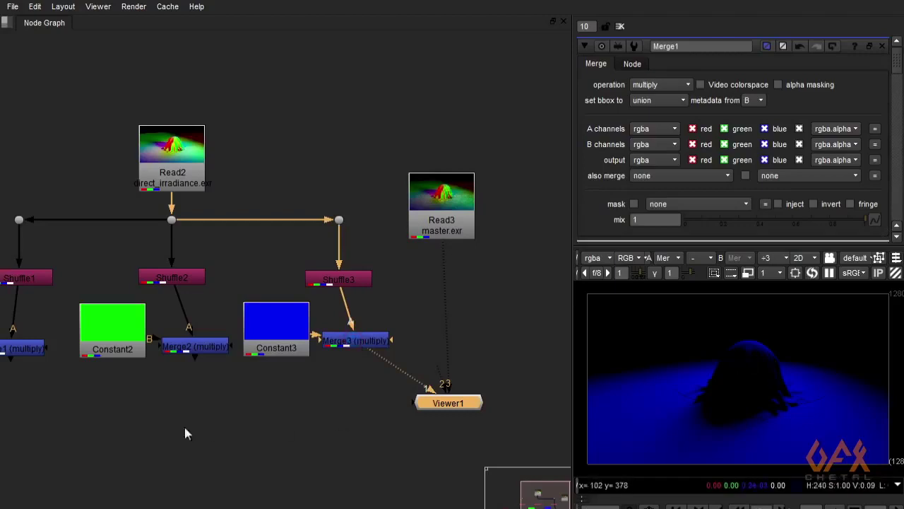
Tidy the layout by lining up Merge2, Constant2 and Constant1
{"action": "middle_click_drag", "start_coordinate": [144, 429], "coordinate": [268, 407]}
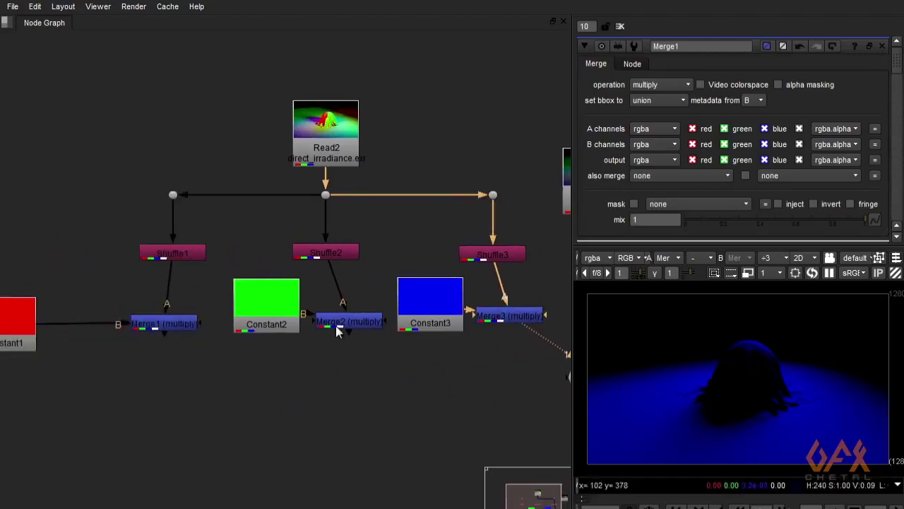
{"action": "left_click_drag", "start_coordinate": [337, 327], "coordinate": [330, 320]}
{"action": "left_click_drag", "start_coordinate": [268, 311], "coordinate": [255, 313]}
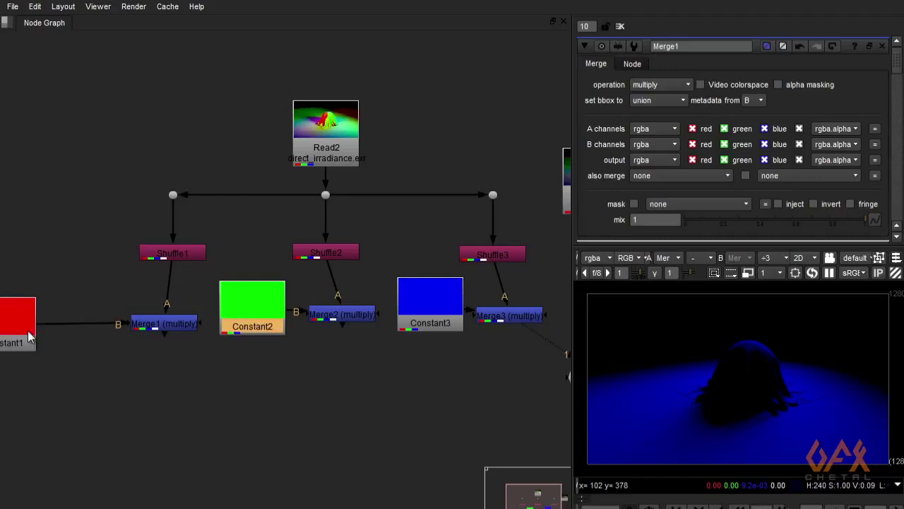
{"action": "left_click_drag", "start_coordinate": [26, 336], "coordinate": [67, 334]}
{"action": "left_click", "coordinate": [329, 408]}
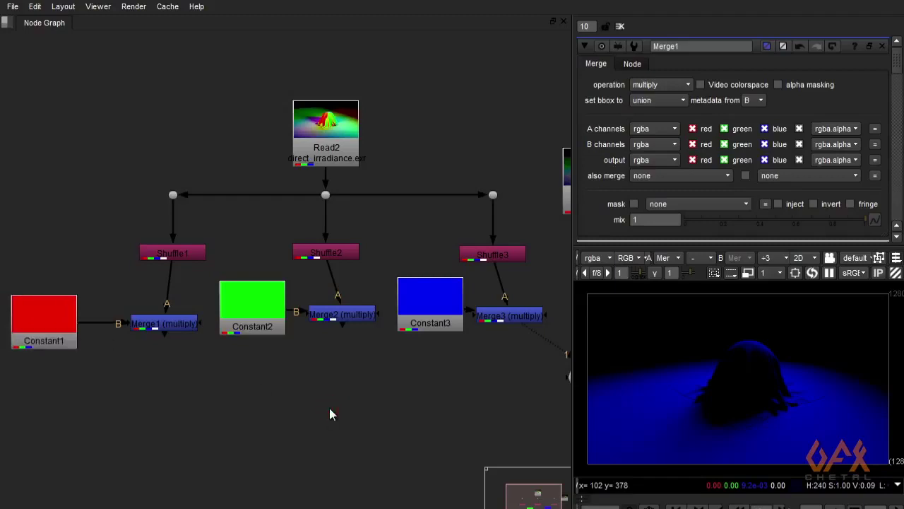
Add Merge4 taking Merge2 and Merge3 as A inputs, set it to plus, and view it
{"action": "key", "text": "m"}
{"action": "mouse_move", "coordinate": [332, 405]}
{"action": "left_mouse_down"}
{"action": "mouse_move", "coordinate": [322, 425]}
{"action": "mouse_move", "coordinate": [177, 325]}
{"action": "left_mouse_up"}
{"action": "left_click_drag", "start_coordinate": [308, 404], "coordinate": [341, 316]}
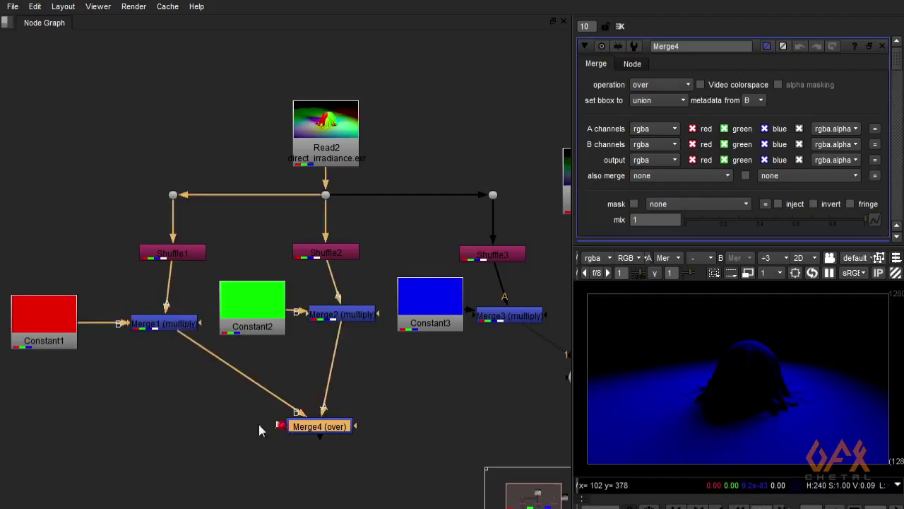
{"action": "left_click_drag", "start_coordinate": [270, 425], "coordinate": [515, 321]}
{"action": "key", "text": "1"}
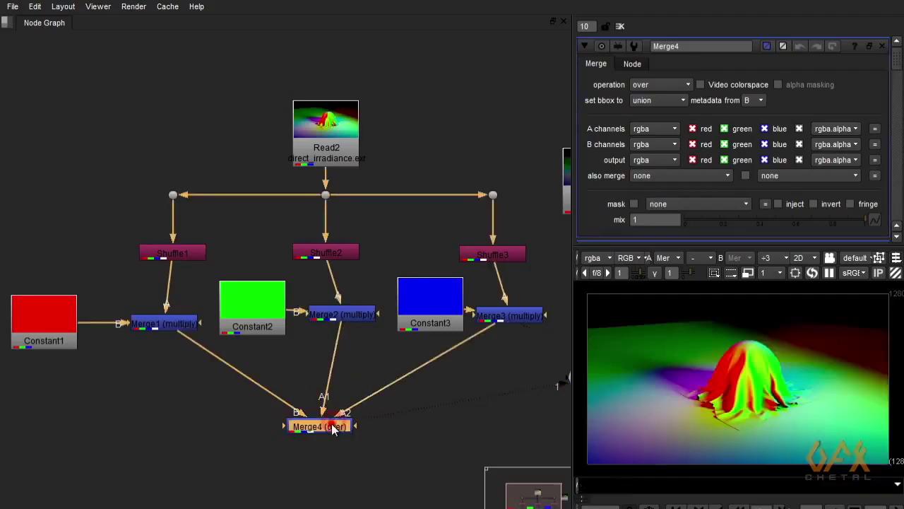
{"action": "left_click", "coordinate": [632, 85]}
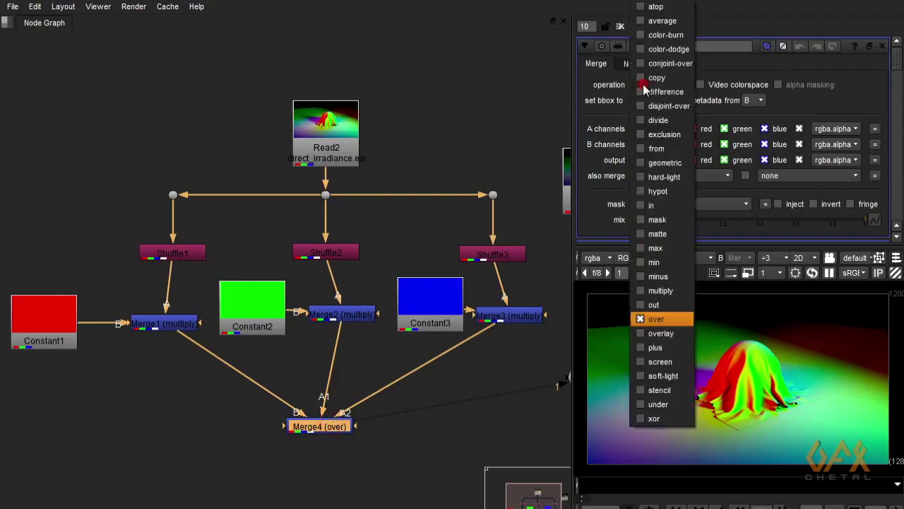
{"action": "left_click", "coordinate": [662, 348]}
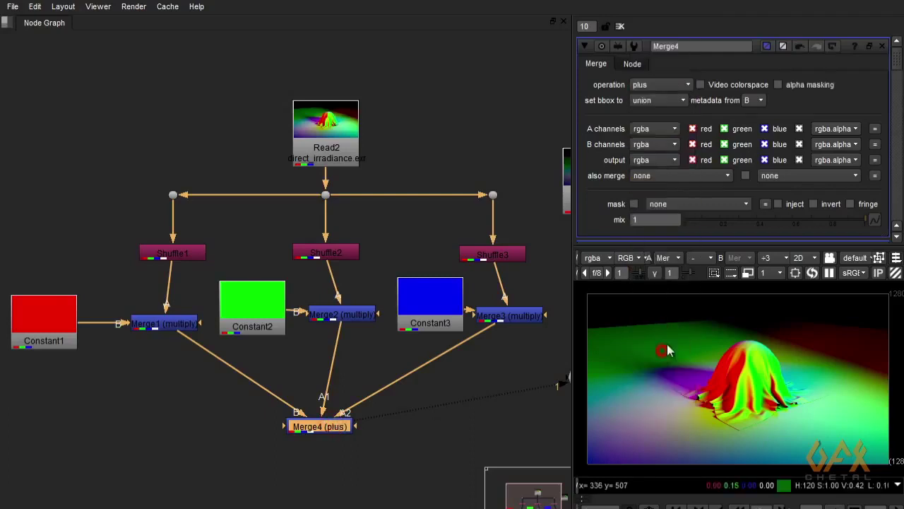
{"action": "left_click", "coordinate": [310, 428]}
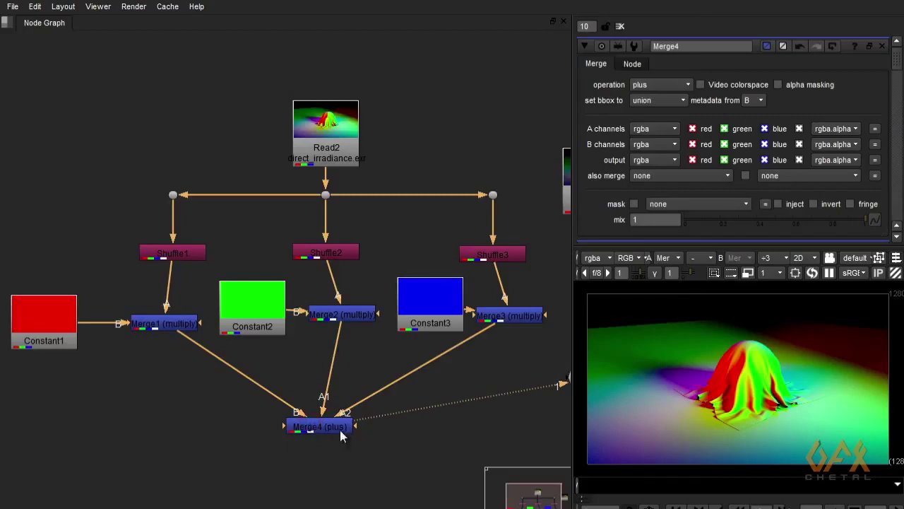
Send Read2 to viewer input 2 for comparison with Merge4
{"action": "middle_click_drag", "start_coordinate": [340, 430], "coordinate": [268, 397]}
{"action": "left_click", "coordinate": [268, 397]}
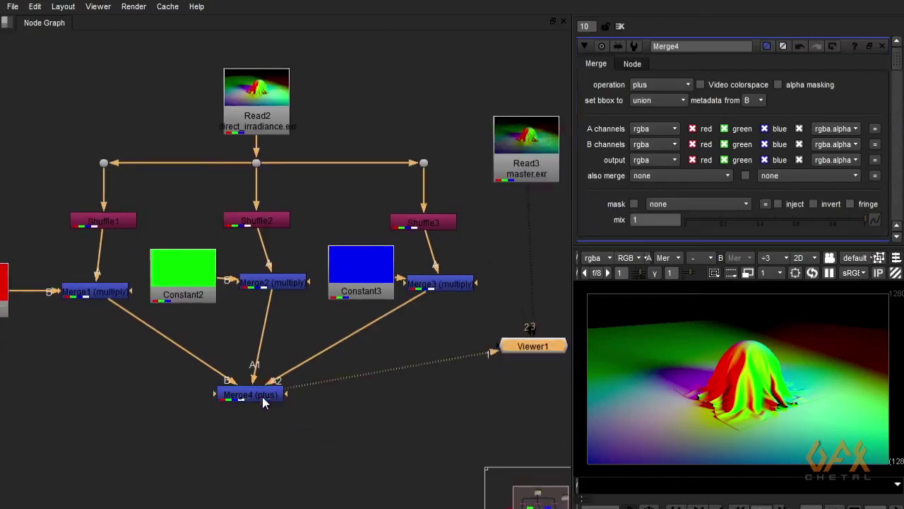
{"action": "left_click", "coordinate": [247, 124]}
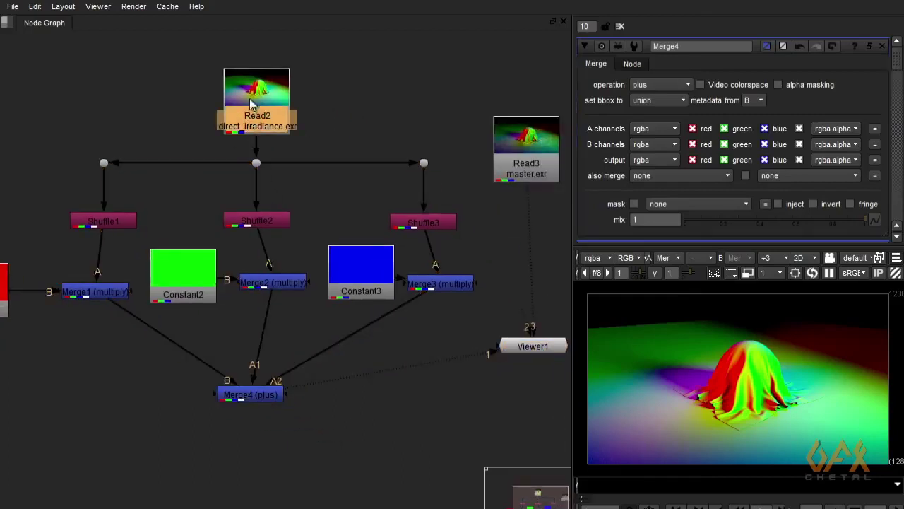
{"action": "key", "text": "2"}
{"action": "left_click", "coordinate": [246, 396]}
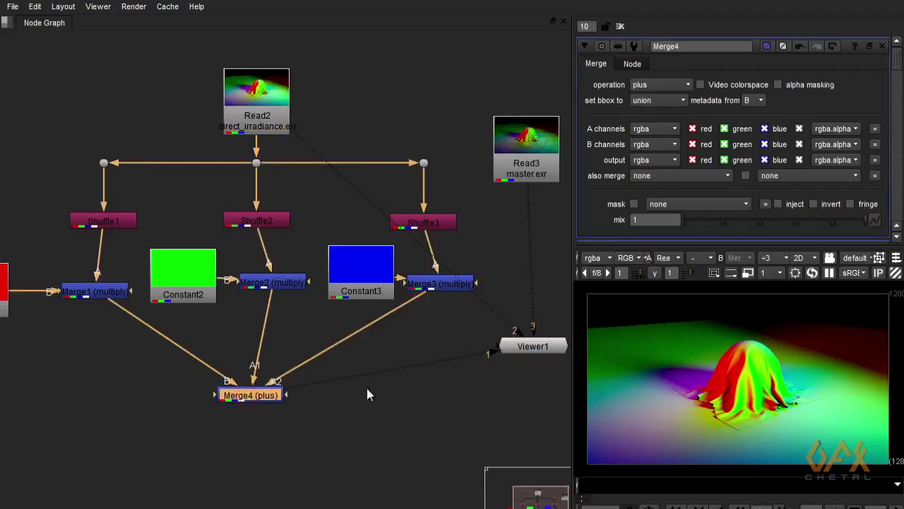
View Merge4's summed result and move the diffuse_color read below the lighting tree
{"action": "middle_click_drag", "start_coordinate": [190, 339], "coordinate": [292, 335]}
{"action": "key", "text": "1"}
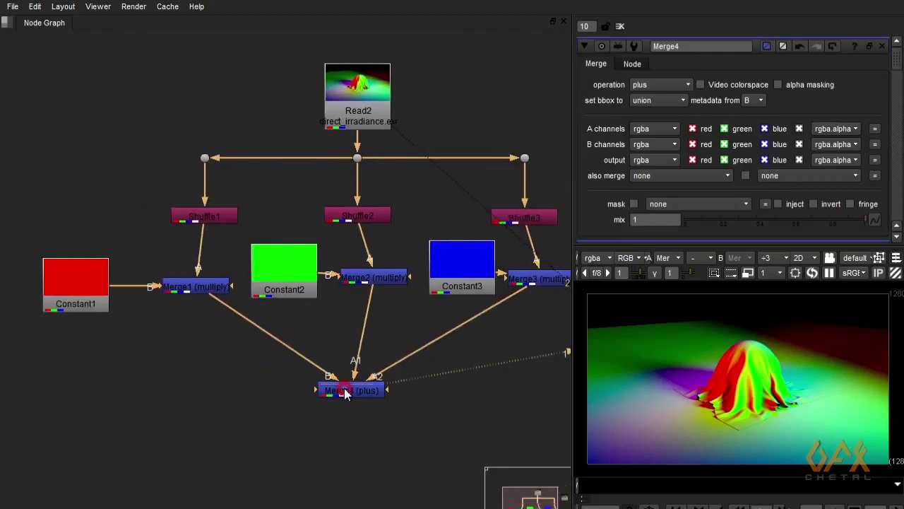
{"action": "scroll", "coordinate": [281, 422], "scroll_direction": "down", "scroll_amount": 2}
{"action": "middle_click_drag", "start_coordinate": [280, 422], "coordinate": [323, 405]}
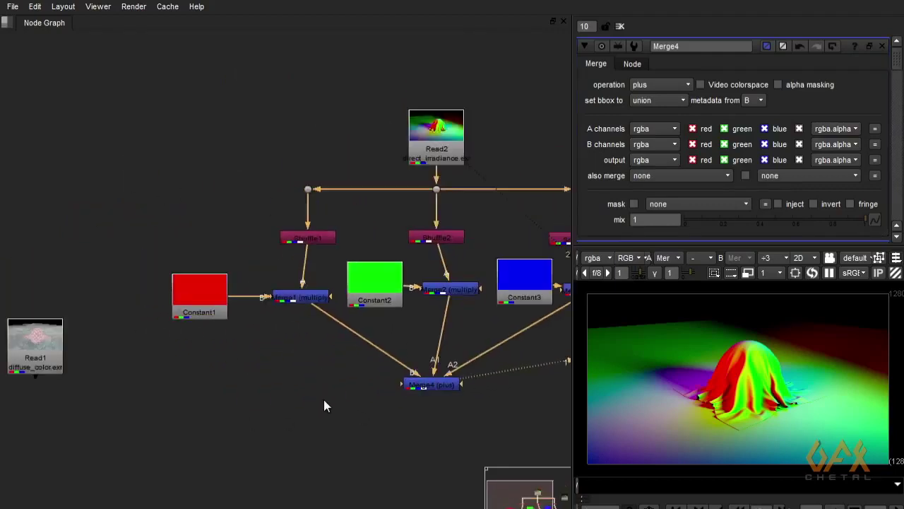
{"action": "left_click_drag", "start_coordinate": [41, 363], "coordinate": [258, 451]}
{"action": "left_click", "coordinate": [381, 448]}
Add Merge5 multiplying Merge4 (A) by the diffuse_color read (B)
{"action": "key", "text": "m"}
{"action": "middle_click_drag", "start_coordinate": [371, 458], "coordinate": [293, 452]}
{"action": "scroll", "coordinate": [282, 456], "scroll_direction": "up", "scroll_amount": 2}
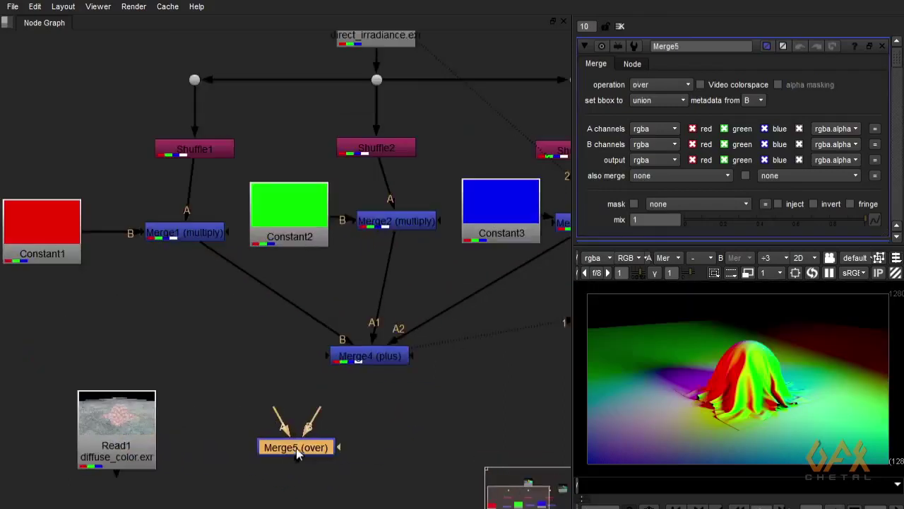
{"action": "left_click_drag", "start_coordinate": [296, 448], "coordinate": [331, 449]}
{"action": "left_click_drag", "start_coordinate": [351, 420], "coordinate": [134, 431]}
{"action": "left_click_drag", "start_coordinate": [311, 420], "coordinate": [344, 366]}
{"action": "left_click_drag", "start_coordinate": [331, 447], "coordinate": [370, 438]}
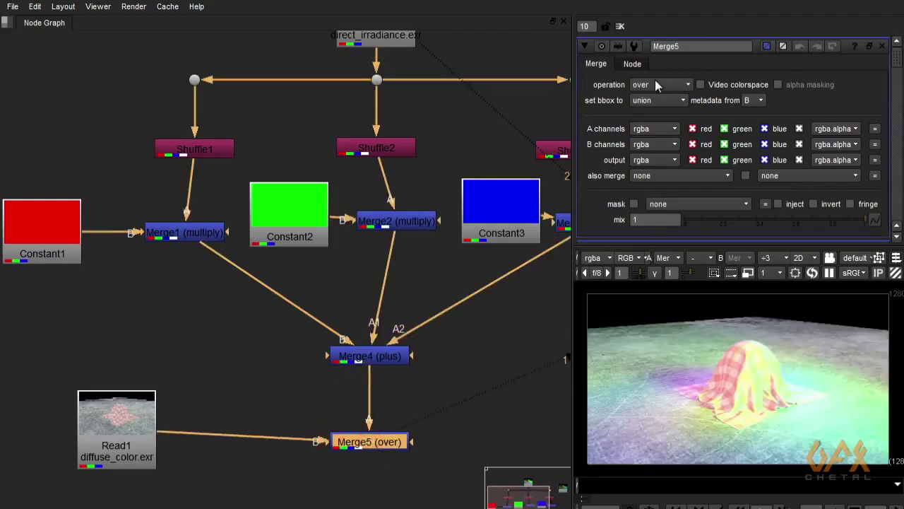
{"action": "left_click", "coordinate": [658, 84]}
{"action": "left_click", "coordinate": [661, 288]}
Connect master.exr to viewer input 2 and frame the whole lighting tree
{"action": "middle_click_drag", "start_coordinate": [528, 366], "coordinate": [254, 359]}
{"action": "key", "text": "1"}
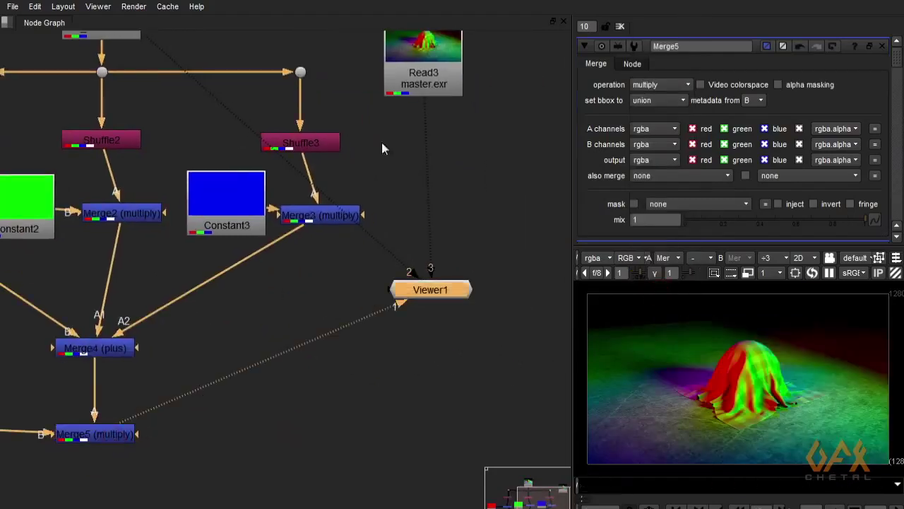
{"action": "left_click", "coordinate": [417, 78]}
{"action": "key", "text": "2"}
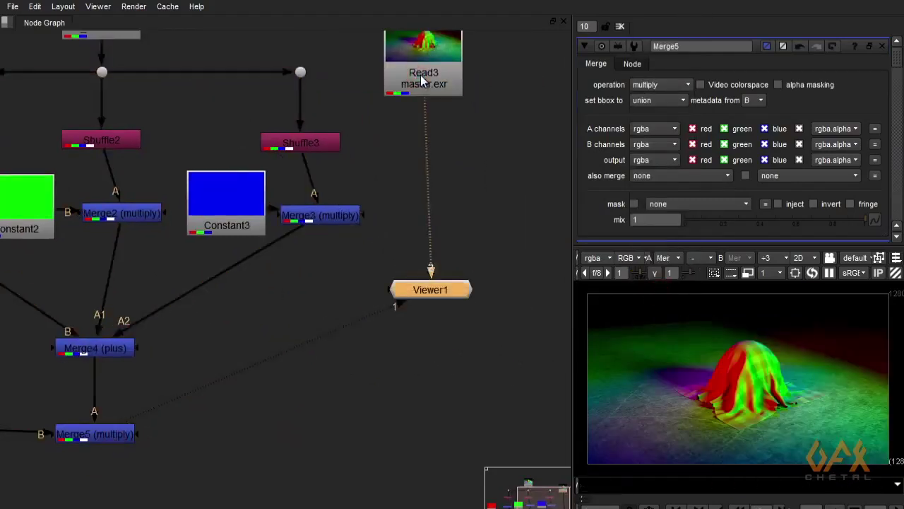
{"action": "middle_click_drag", "start_coordinate": [301, 149], "coordinate": [392, 185]}
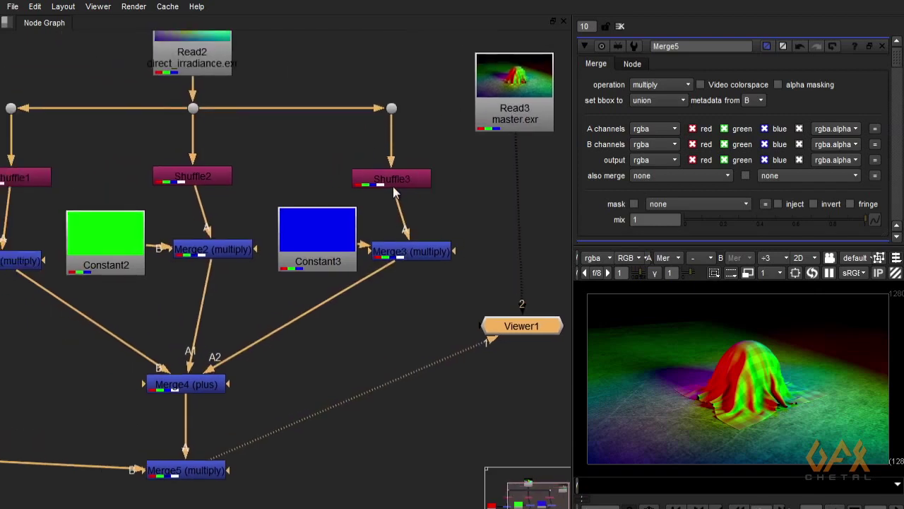
{"action": "left_click", "coordinate": [392, 185]}
{"action": "middle_click_drag", "start_coordinate": [142, 304], "coordinate": [357, 305]}
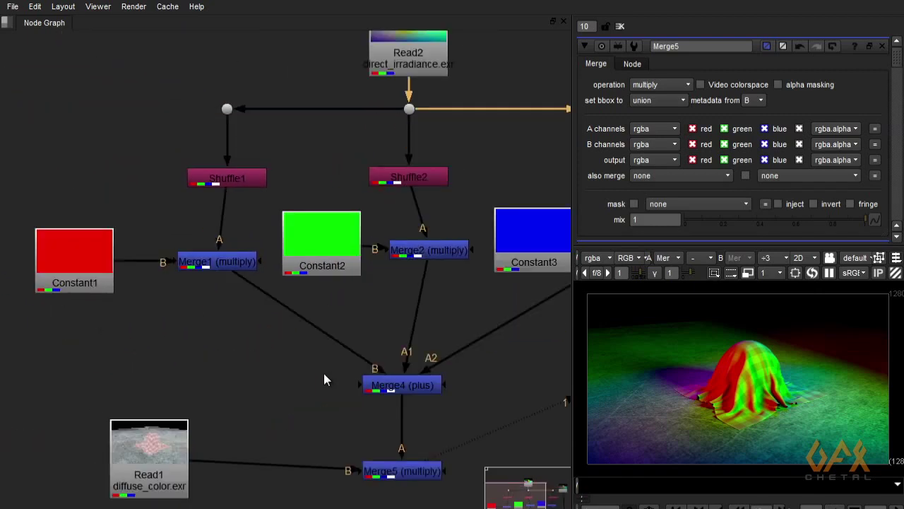
{"action": "middle_click_drag", "start_coordinate": [324, 385], "coordinate": [235, 384]}
{"action": "scroll", "coordinate": [235, 383], "scroll_direction": "down", "scroll_amount": 1}
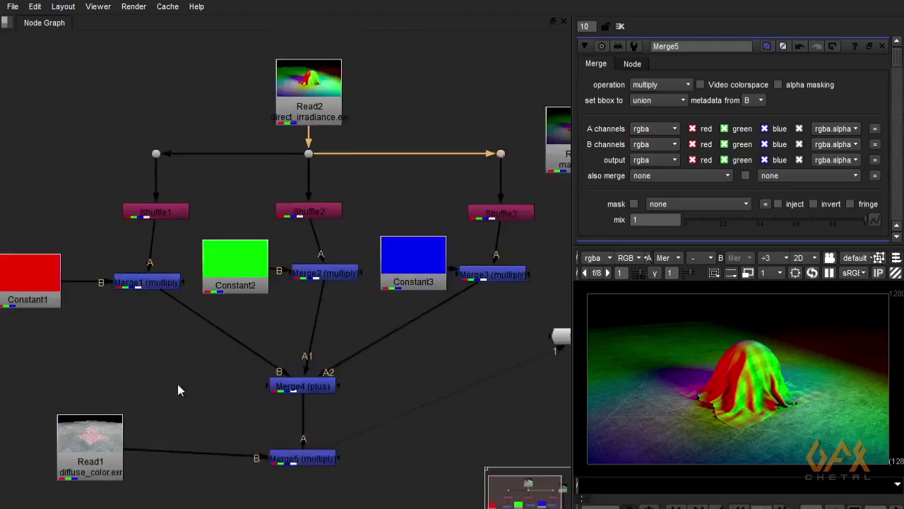
{"action": "scroll", "coordinate": [219, 392], "scroll_direction": "down", "scroll_amount": 1}
{"action": "middle_click_drag", "start_coordinate": [156, 376], "coordinate": [180, 380]}
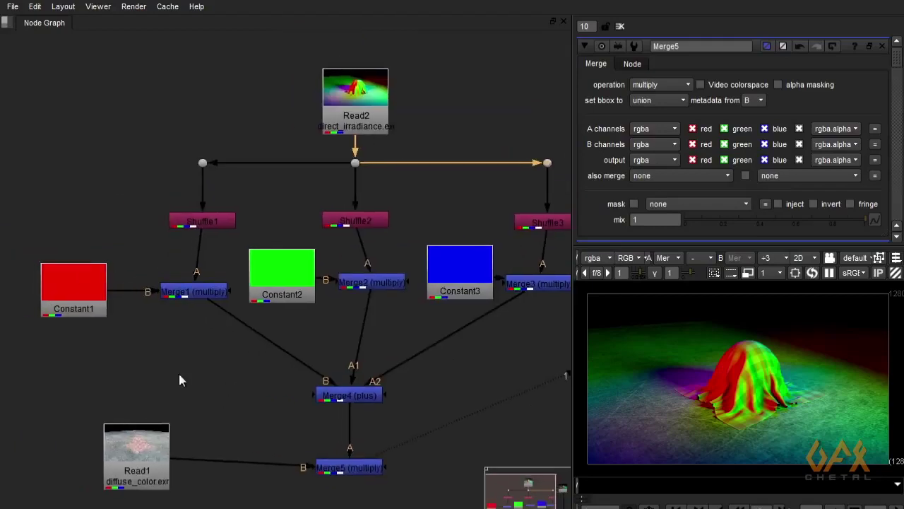
Reset the colours of Constant1, Constant2 and Constant3 to white (1)
{"action": "double_click", "coordinate": [70, 289]}
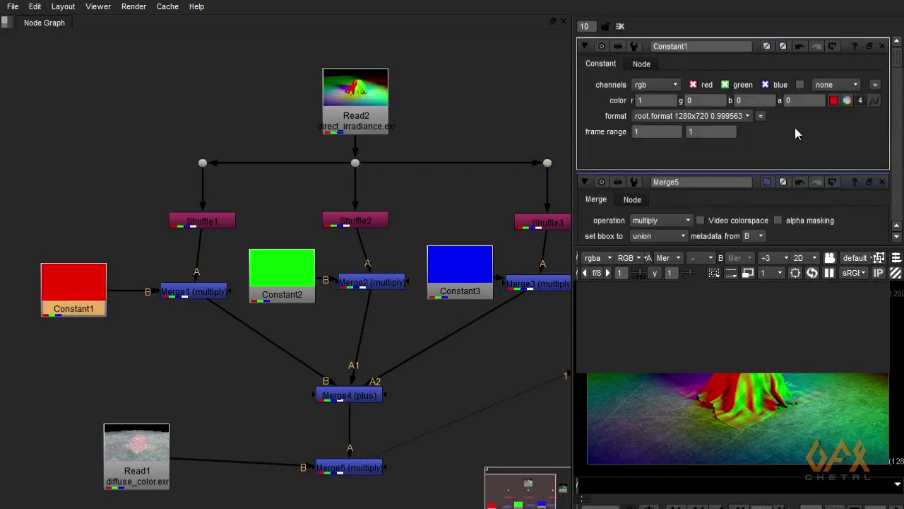
{"action": "left_click", "coordinate": [861, 101]}
{"action": "double_click", "coordinate": [269, 289]}
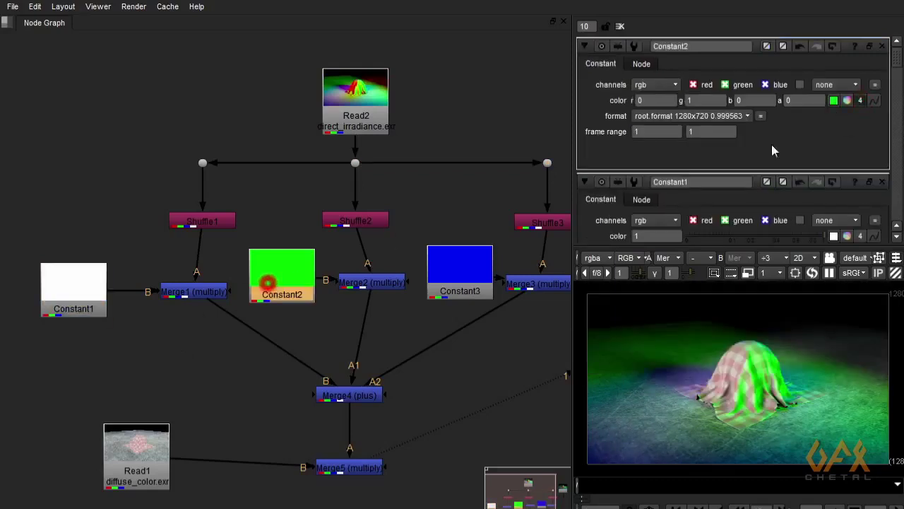
{"action": "left_click", "coordinate": [863, 103]}
{"action": "left_click_drag", "start_coordinate": [787, 101], "coordinate": [841, 101]}
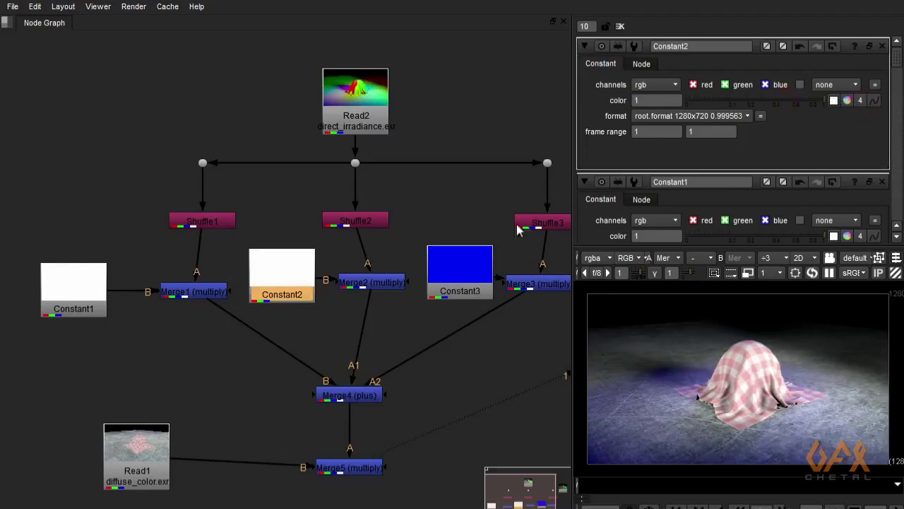
{"action": "double_click", "coordinate": [459, 290]}
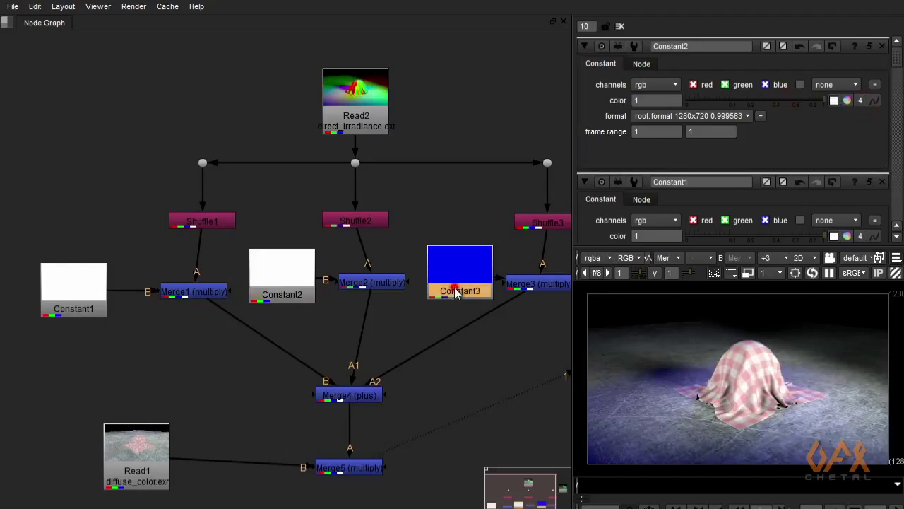
{"action": "left_click", "coordinate": [861, 102]}
{"action": "left_click_drag", "start_coordinate": [780, 103], "coordinate": [830, 102]}
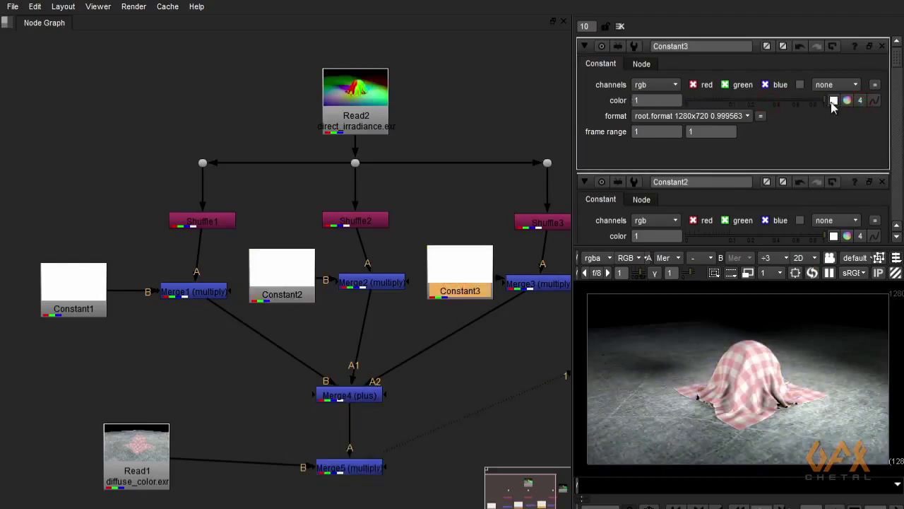
{"action": "mouse_move", "coordinate": [232, 317]}
{"action": "middle_mouse_down"}
{"action": "mouse_move", "coordinate": [191, 308]}
{"action": "mouse_move", "coordinate": [247, 303]}
{"action": "middle_mouse_up"}
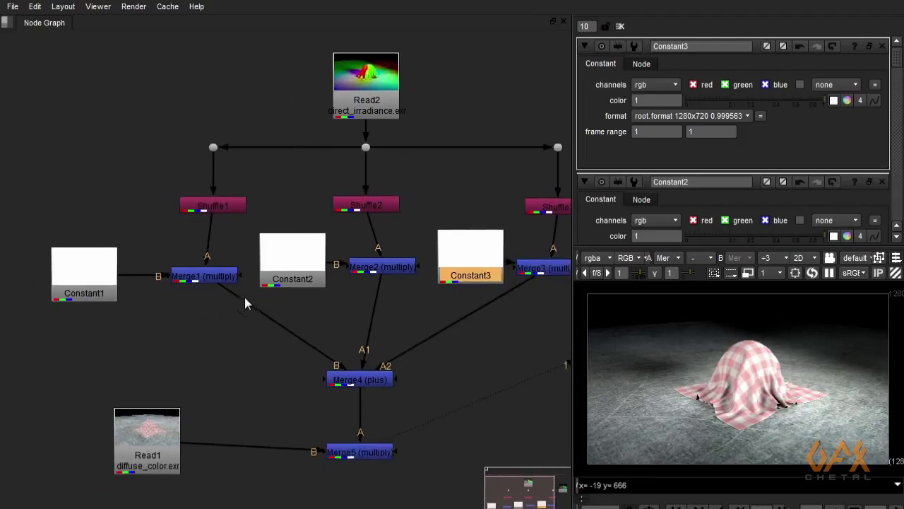
Set Constant1's colour to pale cyan with the colour wheel
{"action": "double_click", "coordinate": [68, 281]}
{"action": "left_click", "coordinate": [847, 100]}
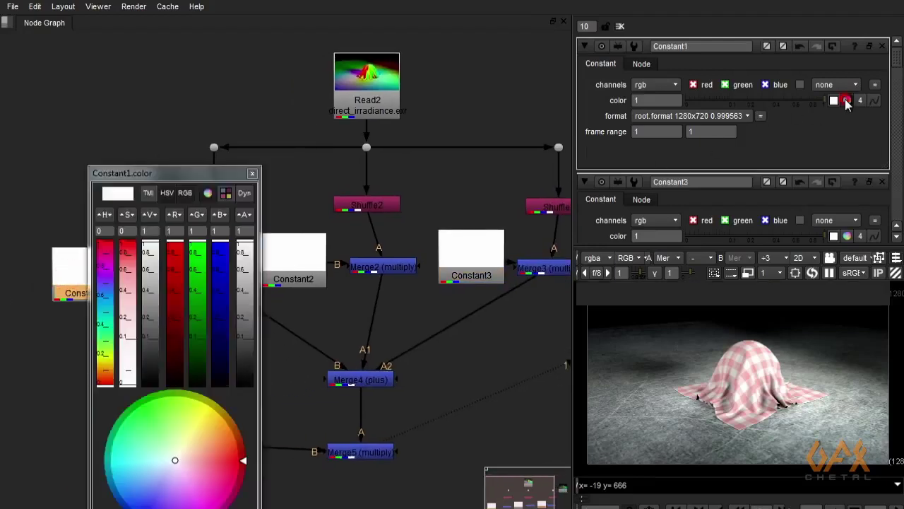
{"action": "left_click_drag", "start_coordinate": [175, 466], "coordinate": [138, 479]}
{"action": "left_click", "coordinate": [253, 174]}
Set Constant2's colour to salmon red with the colour wheel
{"action": "middle_click_drag", "start_coordinate": [291, 291], "coordinate": [233, 313]}
{"action": "double_click", "coordinate": [253, 269]}
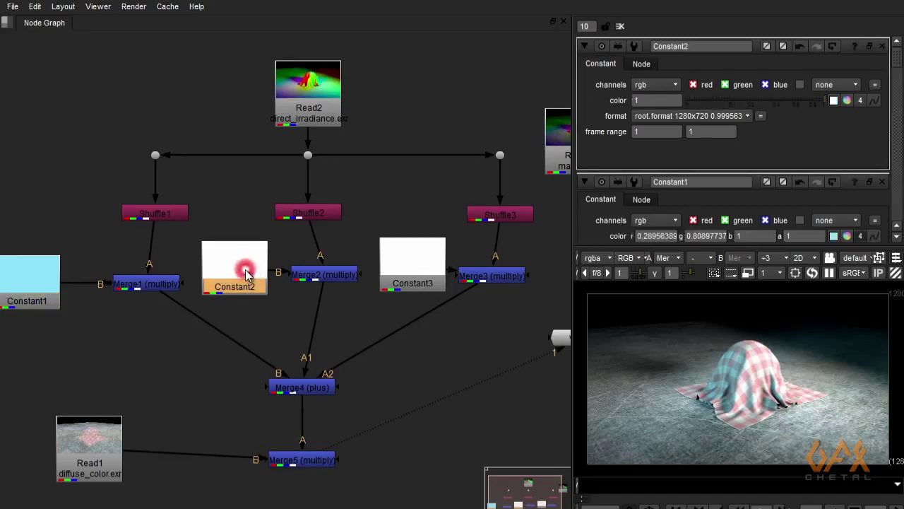
{"action": "left_click", "coordinate": [848, 100]}
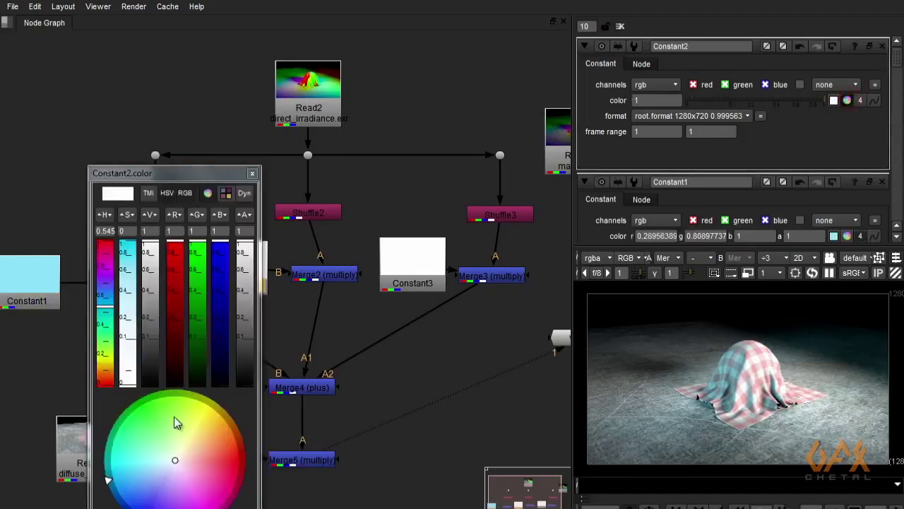
{"action": "left_click_drag", "start_coordinate": [165, 441], "coordinate": [230, 457]}
{"action": "left_click", "coordinate": [253, 173]}
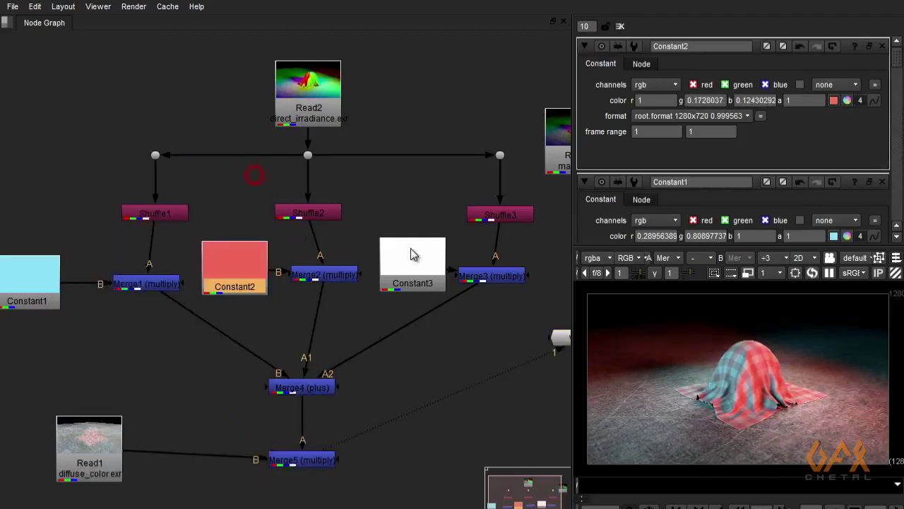
Set Constant3's colour to warm yellow-orange with the colour wheel
{"action": "double_click", "coordinate": [412, 252]}
{"action": "left_click", "coordinate": [847, 100]}
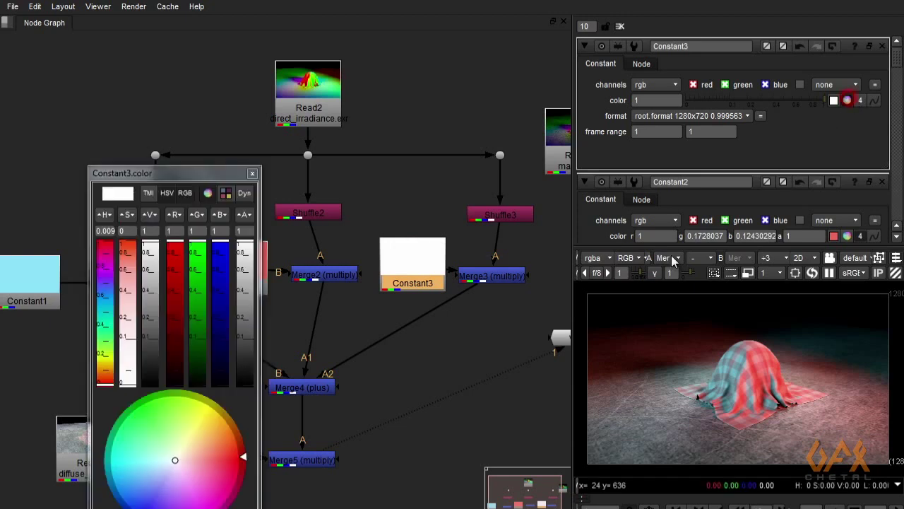
{"action": "mouse_move", "coordinate": [189, 458]}
{"action": "left_mouse_down"}
{"action": "mouse_move", "coordinate": [221, 458]}
{"action": "mouse_move", "coordinate": [224, 426]}
{"action": "left_mouse_up"}
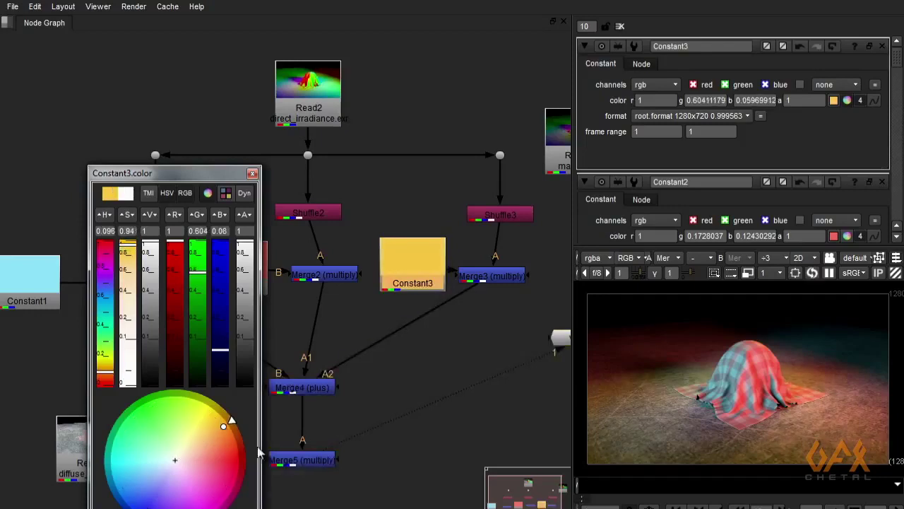
{"action": "left_click", "coordinate": [252, 175]}
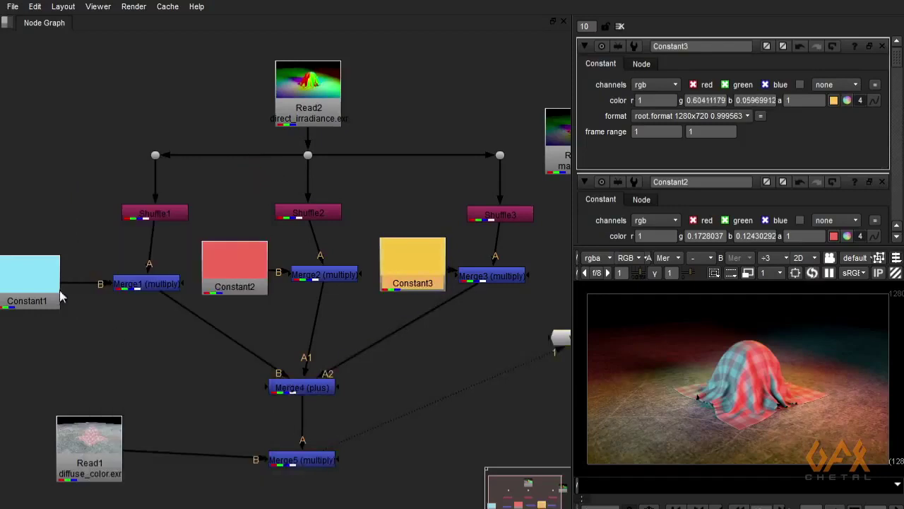
Zoom and pan the viewer to inspect the relit cloth
{"action": "left_click_drag", "start_coordinate": [151, 221], "coordinate": [143, 224]}
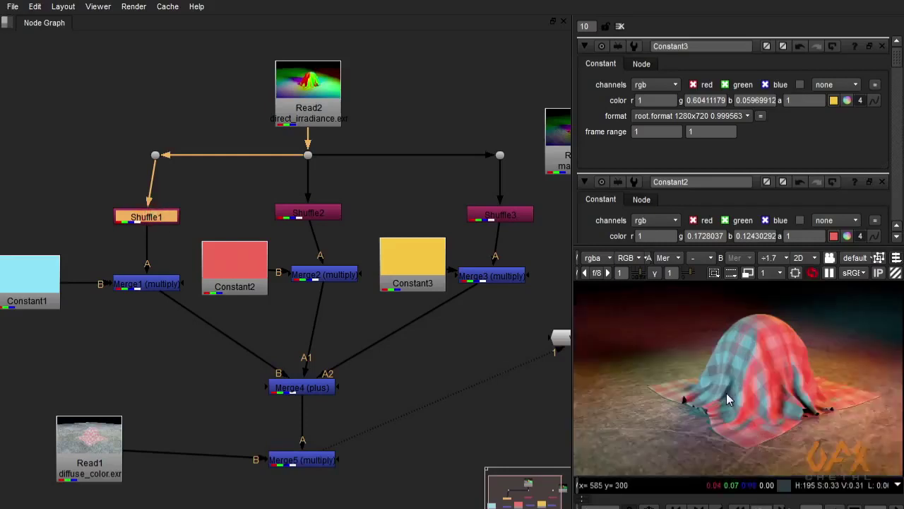
{"action": "scroll", "coordinate": [726, 393], "scroll_direction": "up", "scroll_amount": 2}
{"action": "middle_click_drag", "start_coordinate": [740, 385], "coordinate": [693, 387]}
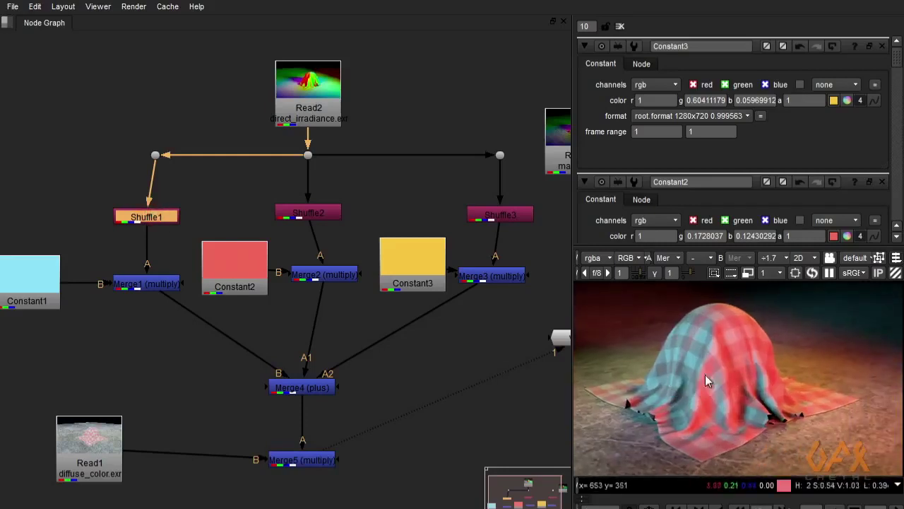
Raise Read2 above the shuffles and reposition the box-selected node tree
{"action": "middle_click_drag", "start_coordinate": [341, 274], "coordinate": [321, 298]}
{"action": "mouse_move", "coordinate": [279, 122]}
{"action": "left_mouse_down"}
{"action": "mouse_move", "coordinate": [288, 67]}
{"action": "mouse_move", "coordinate": [275, 71]}
{"action": "left_mouse_up"}
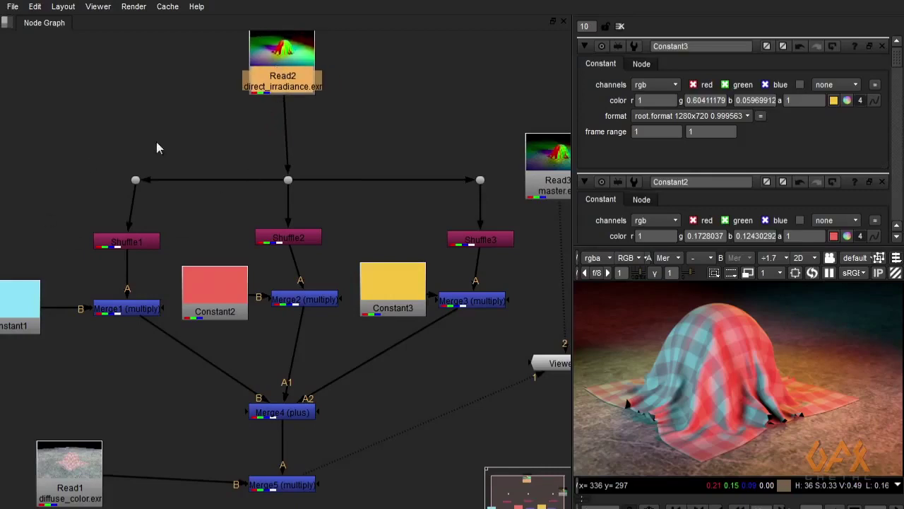
{"action": "left_click_drag", "start_coordinate": [72, 139], "coordinate": [516, 508]}
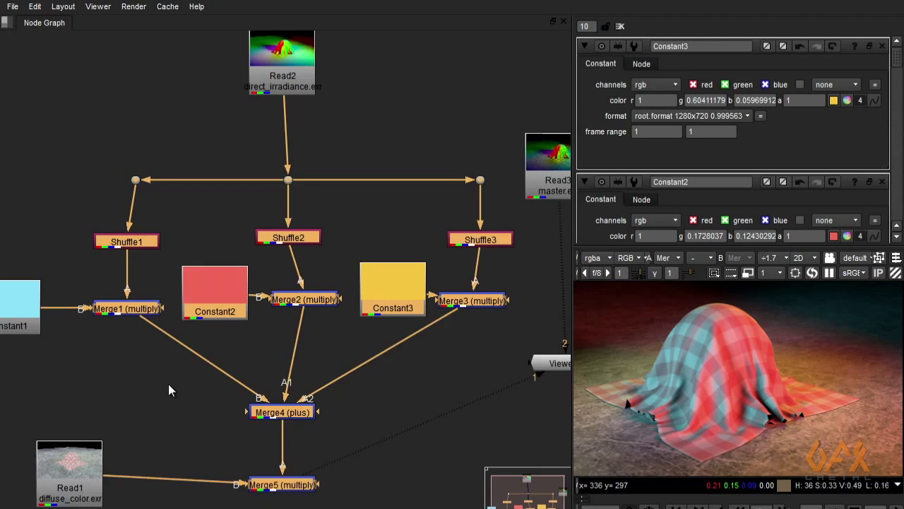
{"action": "mouse_move", "coordinate": [168, 390]}
{"action": "middle_mouse_down"}
{"action": "mouse_move", "coordinate": [225, 379]}
{"action": "mouse_move", "coordinate": [183, 384]}
{"action": "mouse_move", "coordinate": [204, 405]}
{"action": "mouse_move", "coordinate": [196, 416]}
{"action": "middle_mouse_up"}
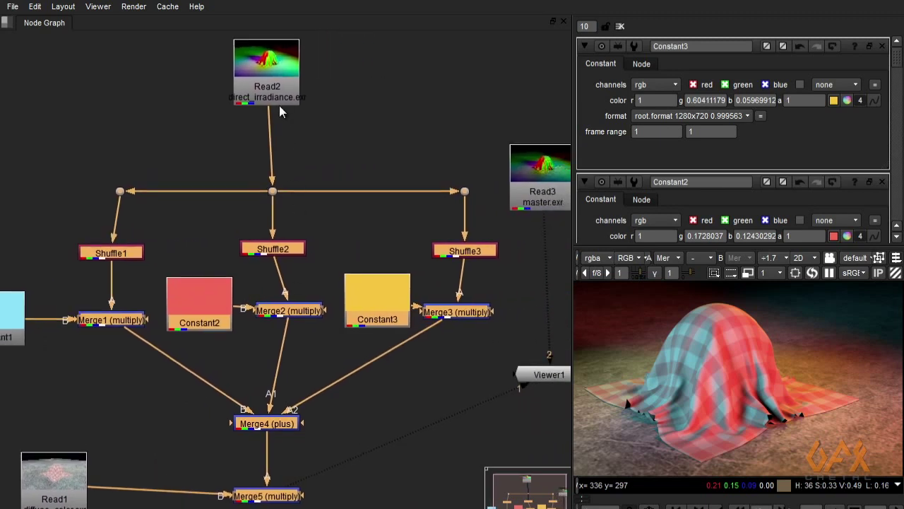
{"action": "left_click_drag", "start_coordinate": [274, 94], "coordinate": [280, 92]}
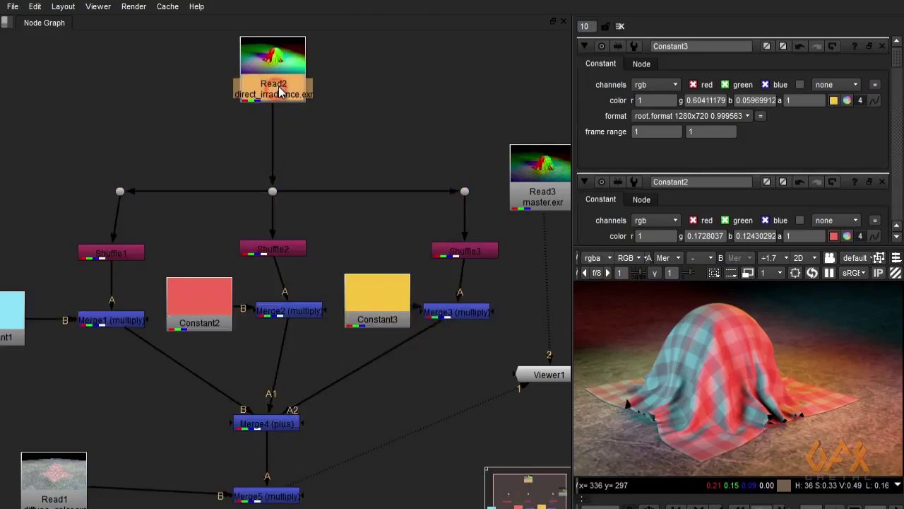